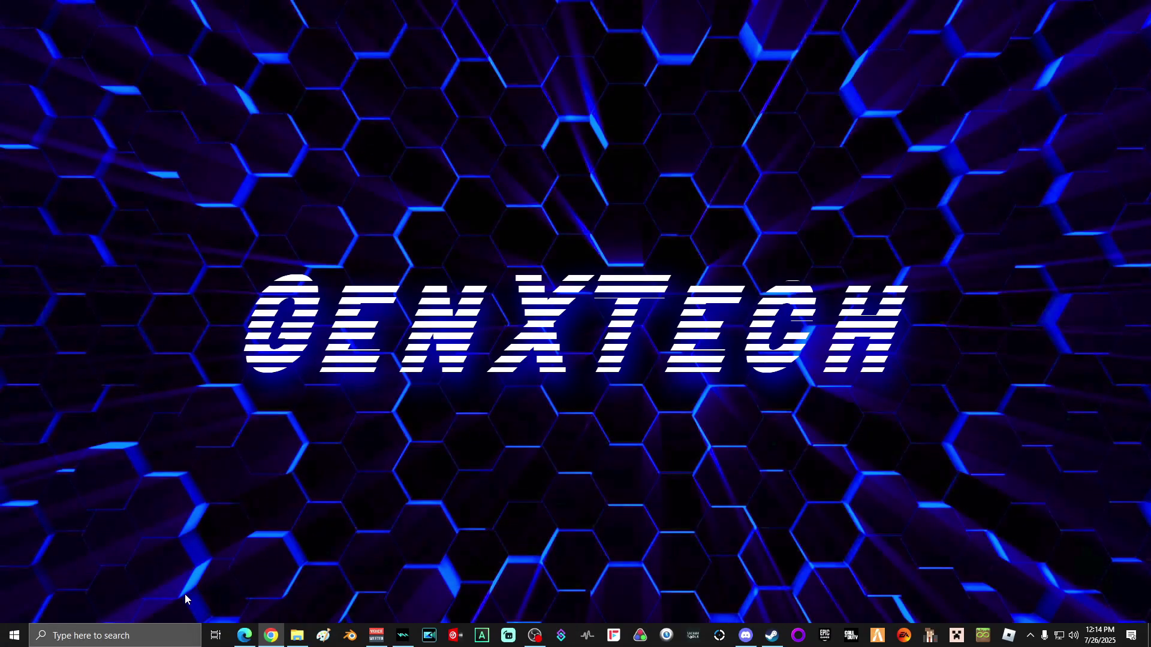
# Search 'device' and open Device Manager.
pyautogui.click(168, 634)
pyautogui.write('de')
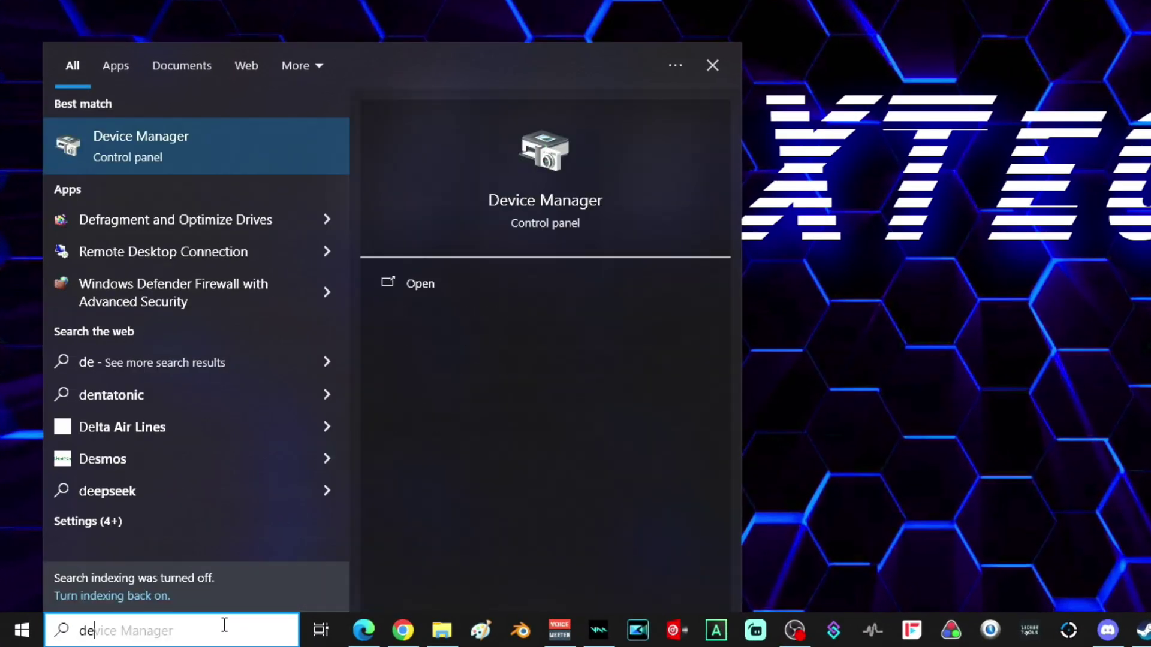
pyautogui.write('vice')
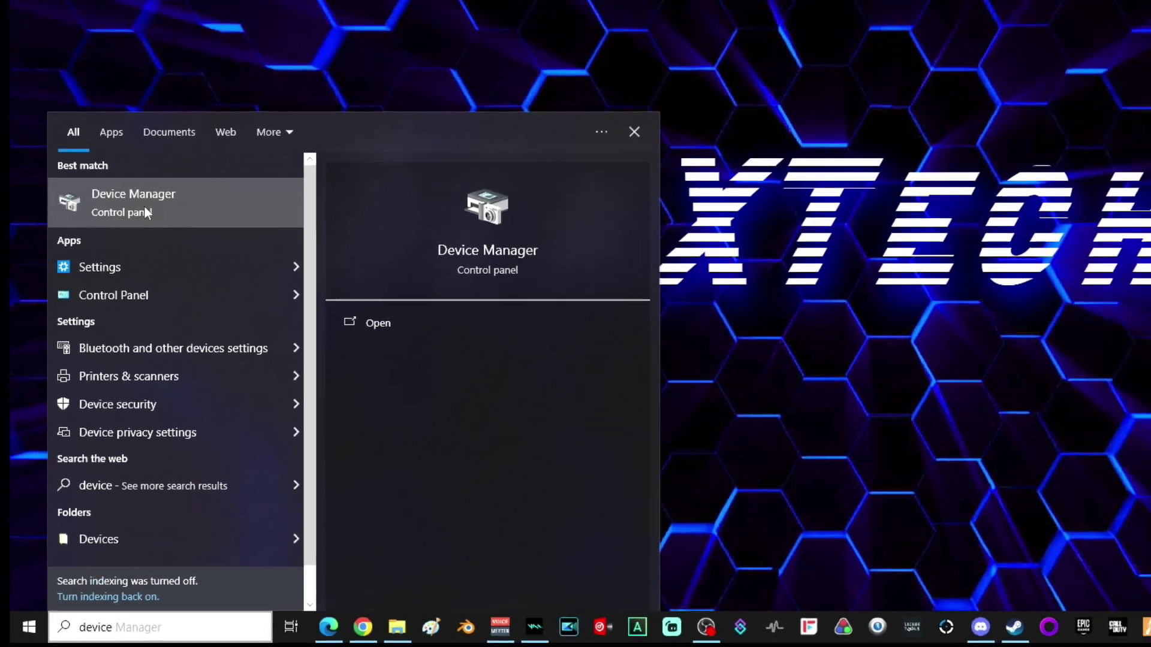
pyautogui.click(154, 146)
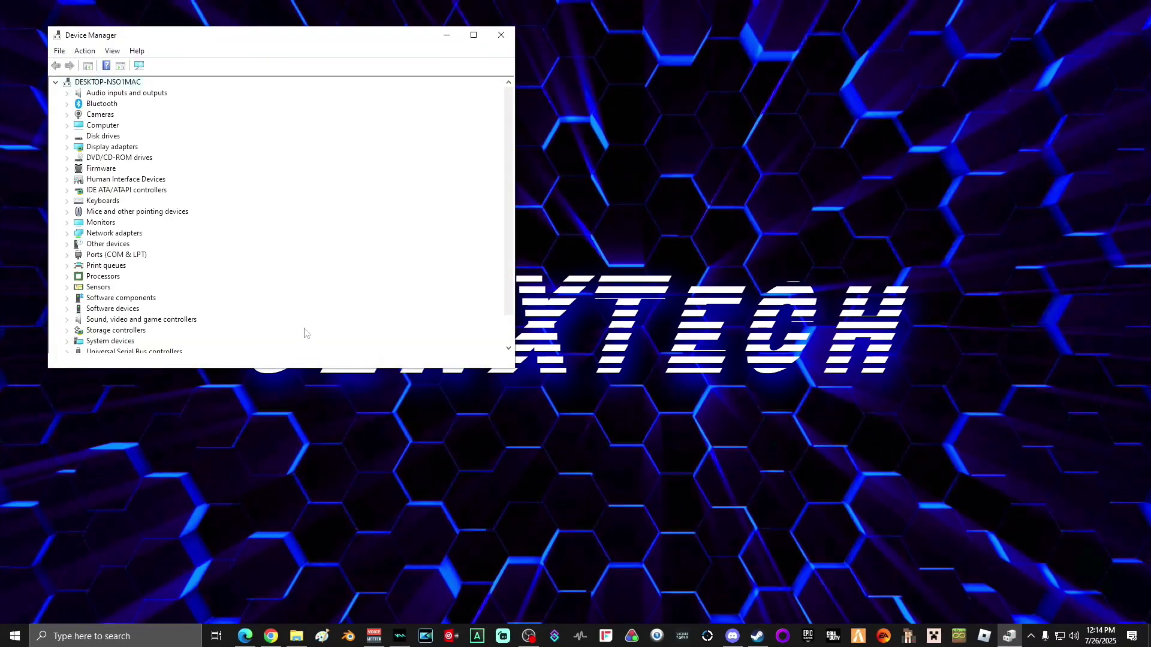
# Disable the High precision event timer under System devices, confirm, and close Device Manager.
pyautogui.scroll(-1, 305, 324)
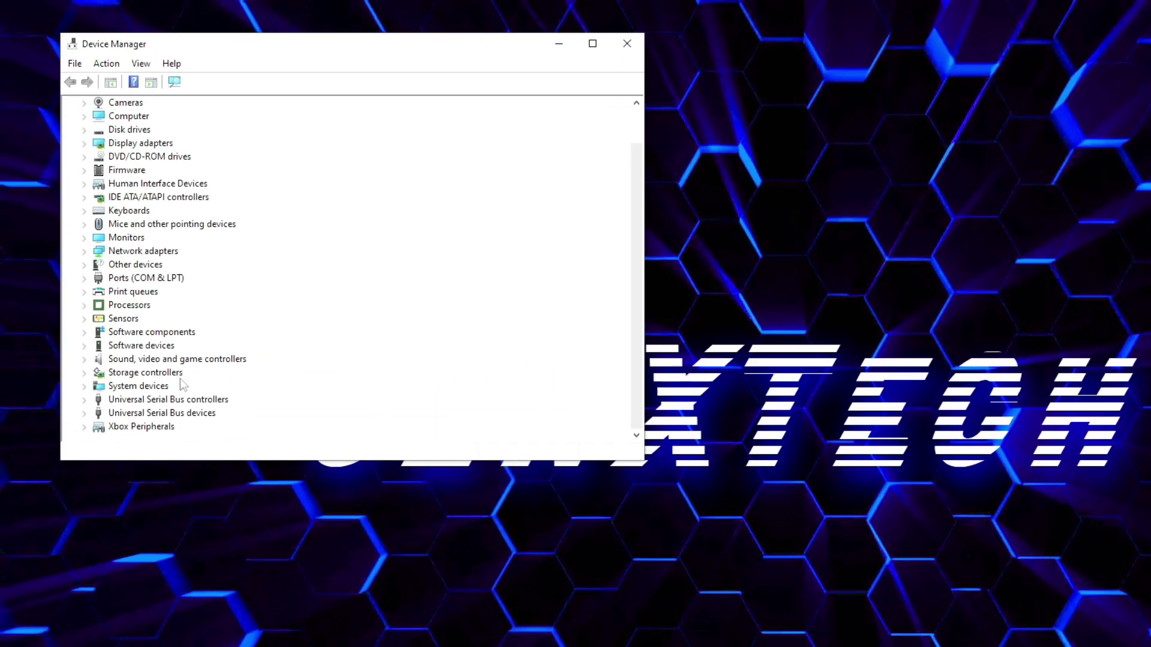
pyautogui.click(83, 386)
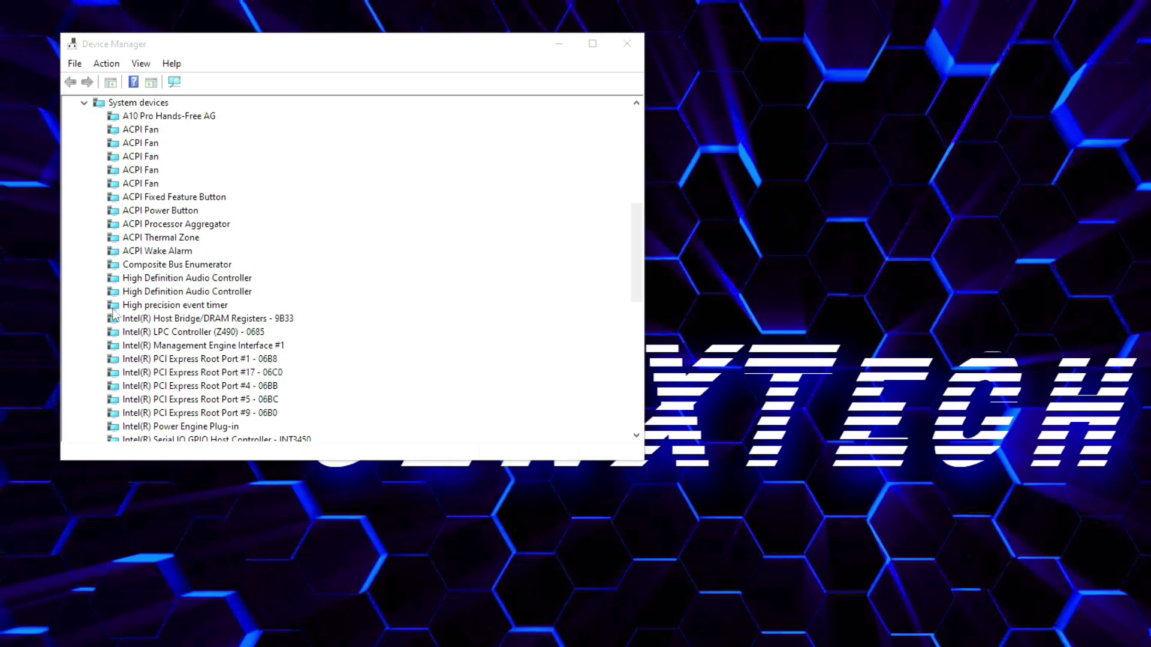
pyautogui.rightClick(180, 307)
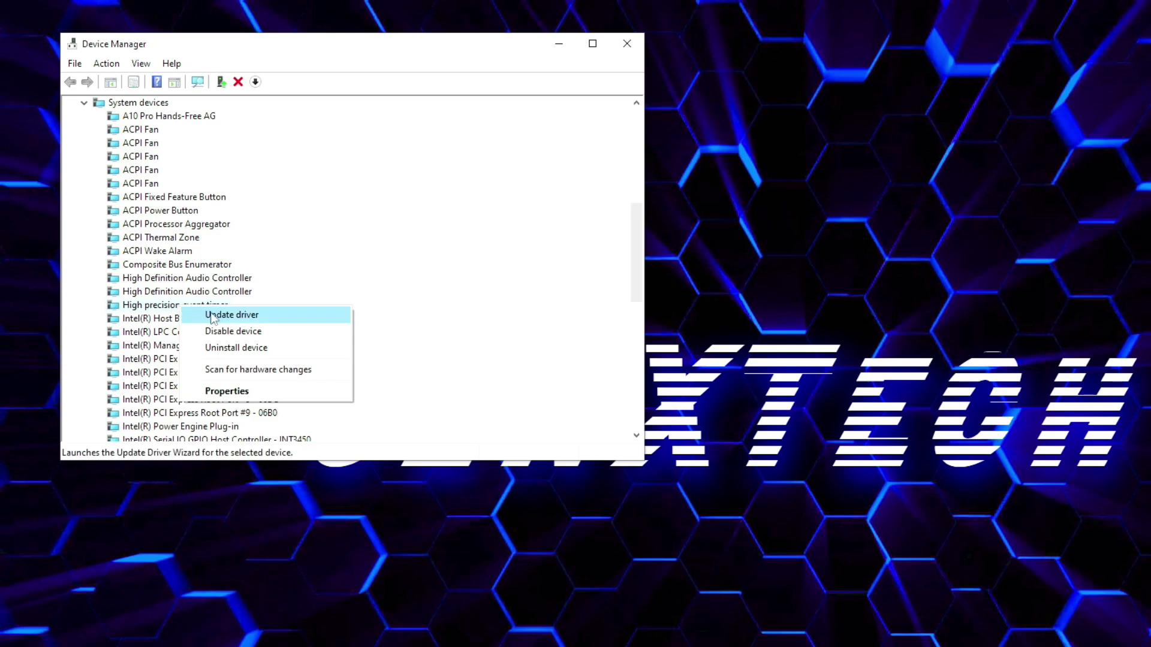
pyautogui.click(228, 332)
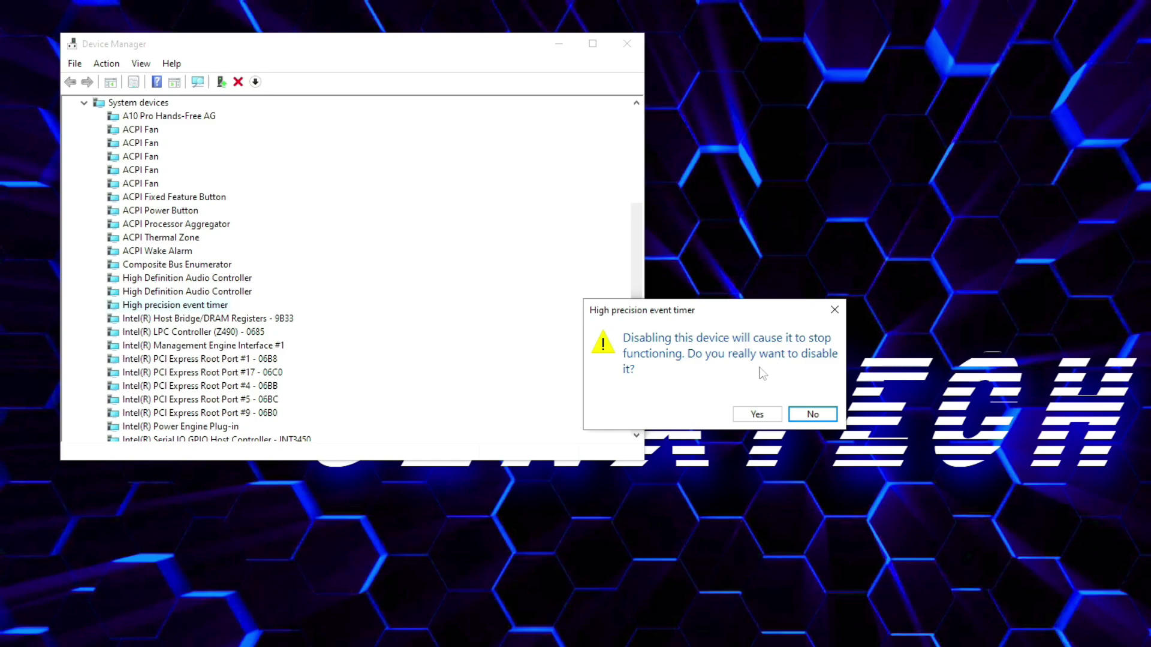
pyautogui.click(756, 413)
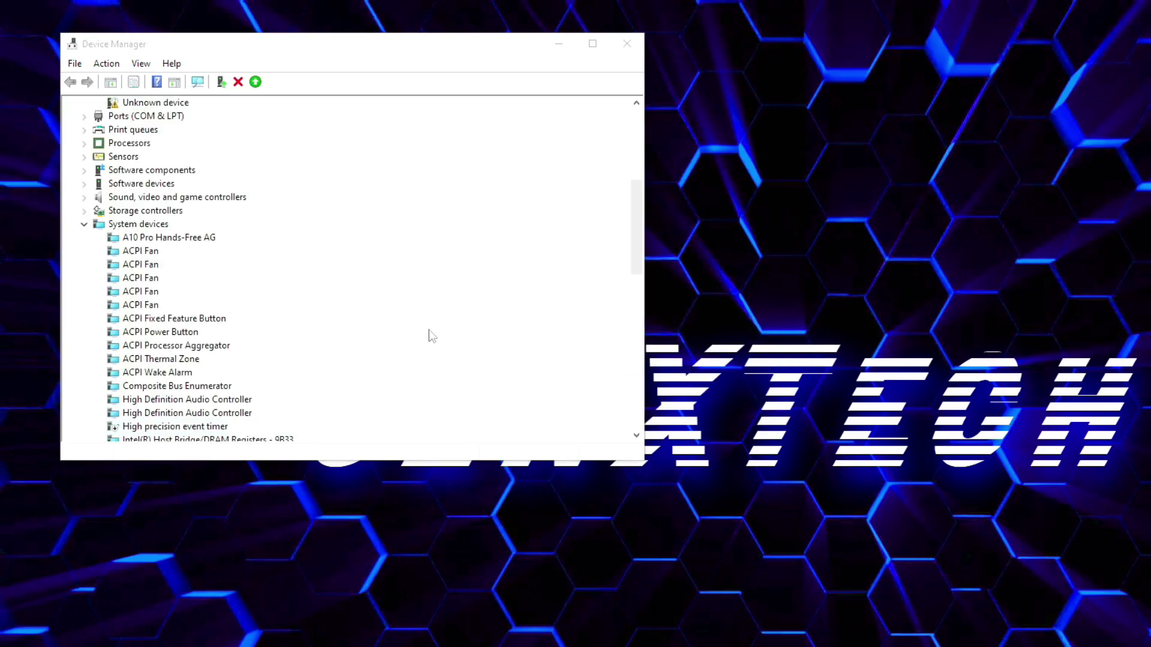
pyautogui.click(626, 43)
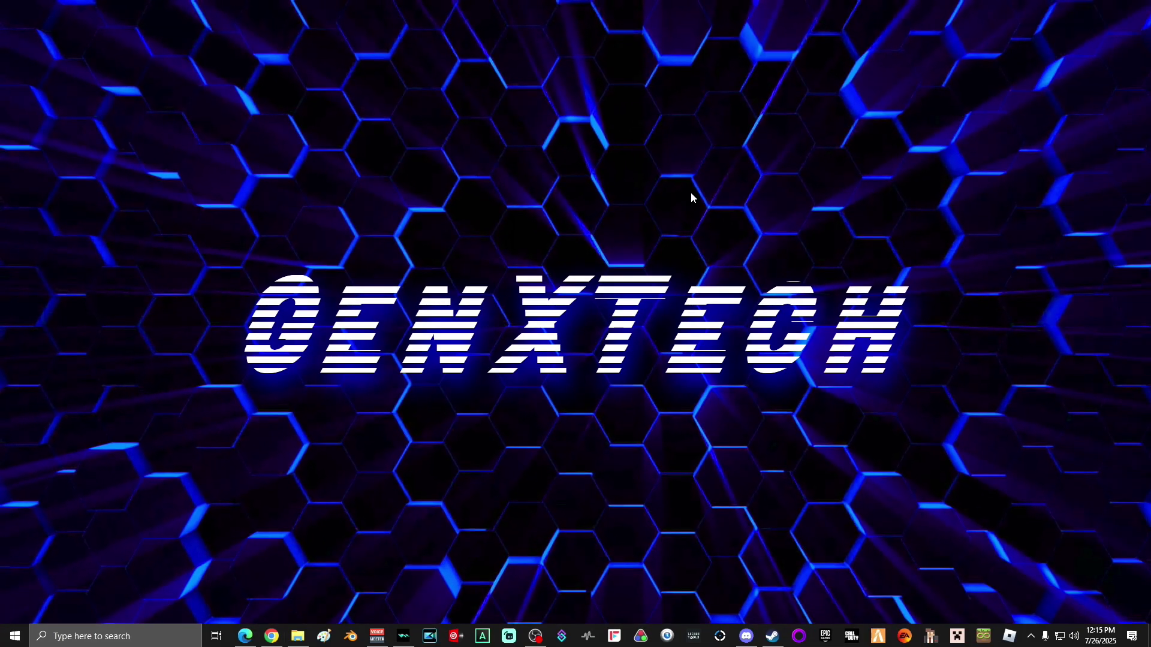
# Search 'power plan' and open the power plan settings.
pyautogui.click(128, 635)
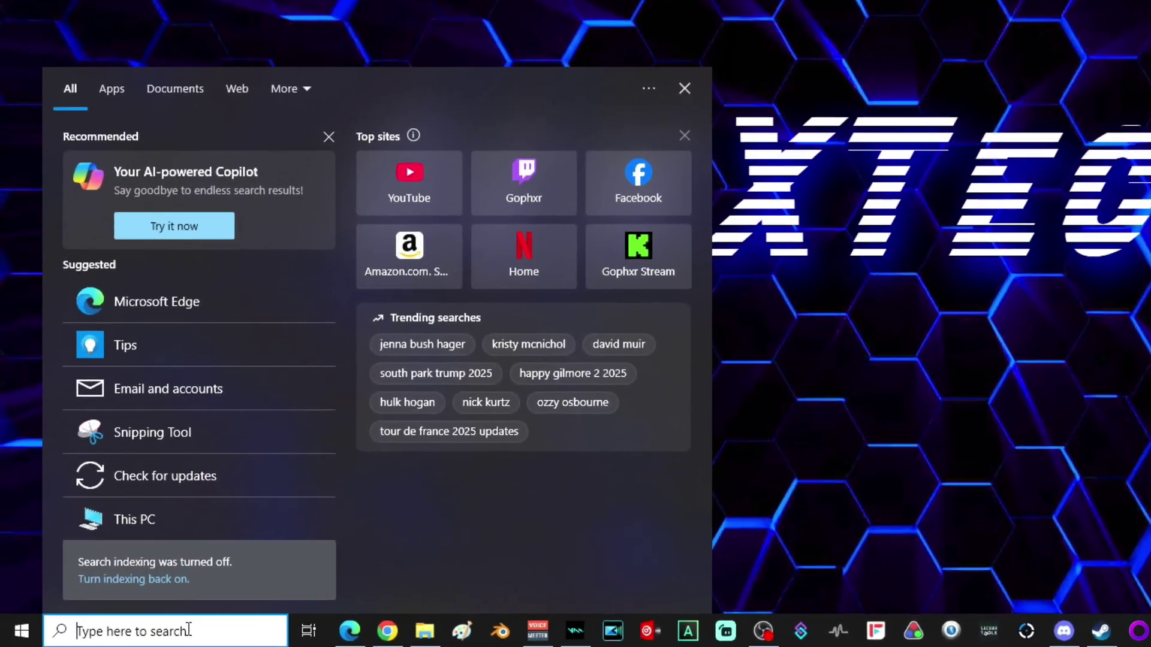
pyautogui.write('power plan')
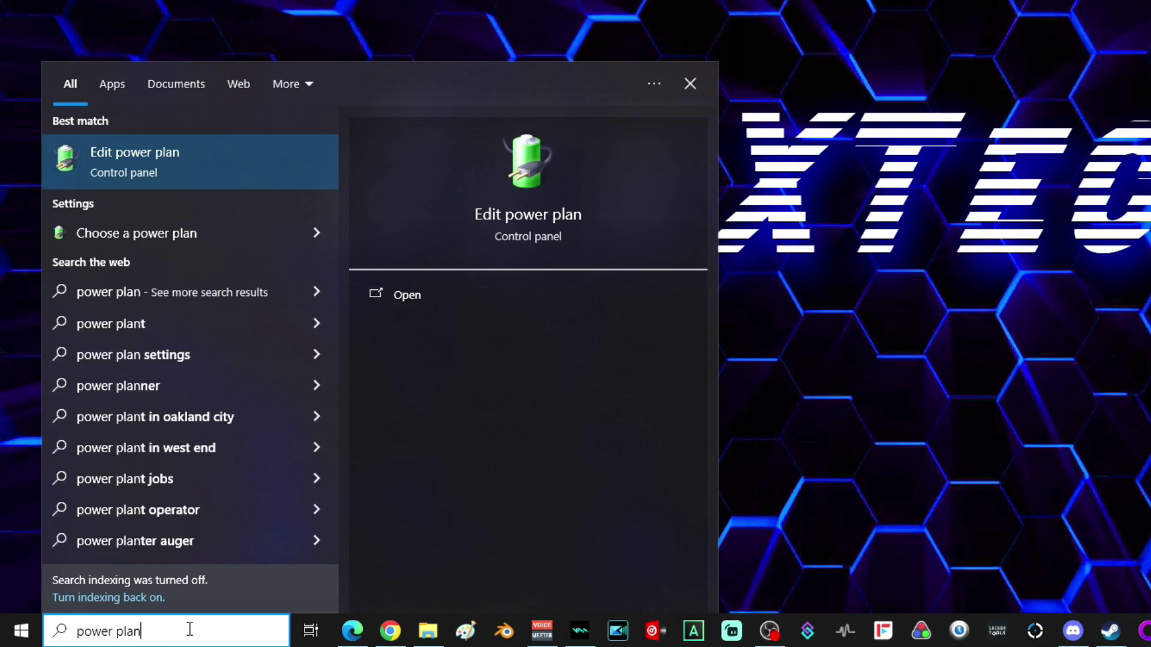
pyautogui.click(150, 157)
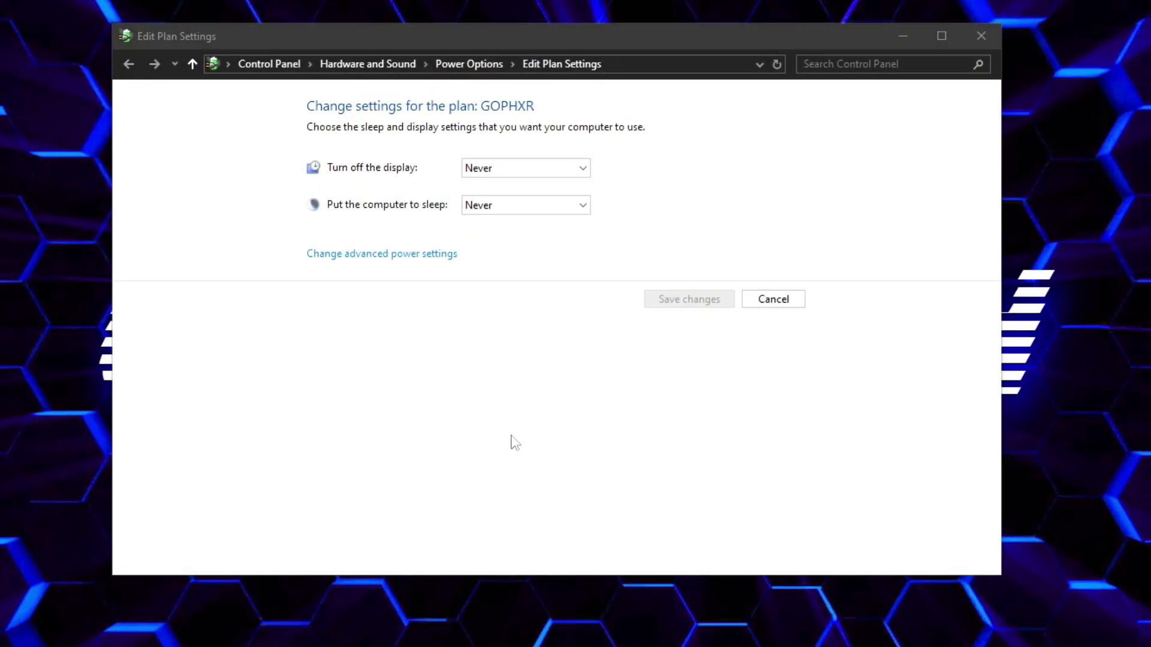
# Select High performance in advanced power settings, confirm with OK, and close the plan window.
pyautogui.click(381, 257)
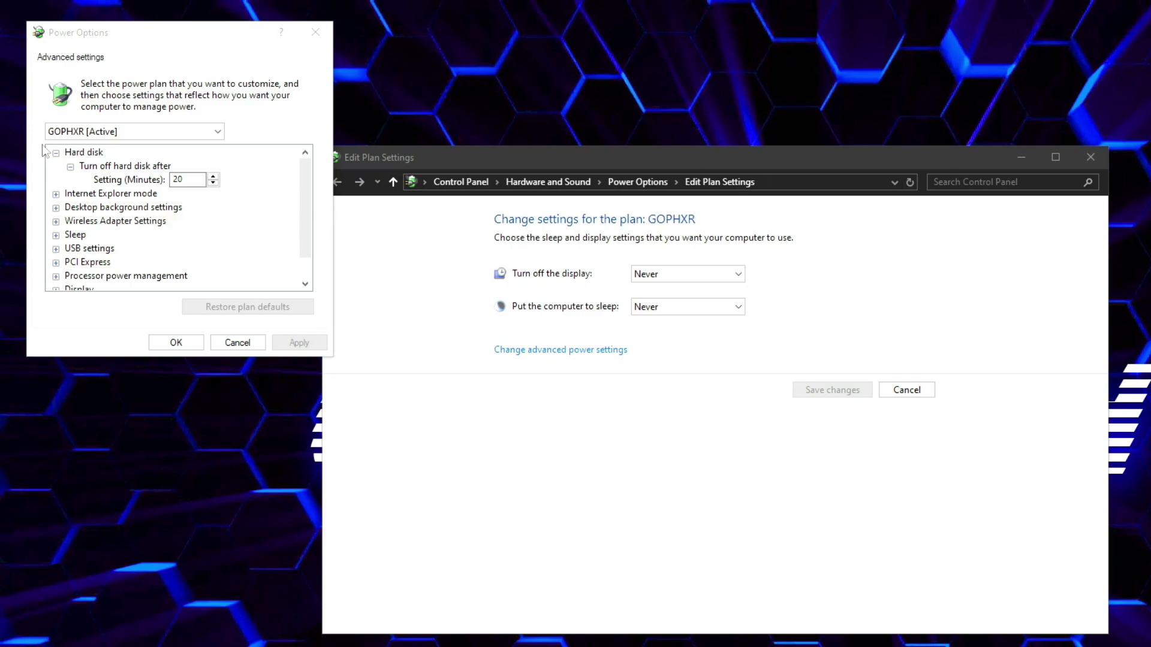
pyautogui.click(188, 133)
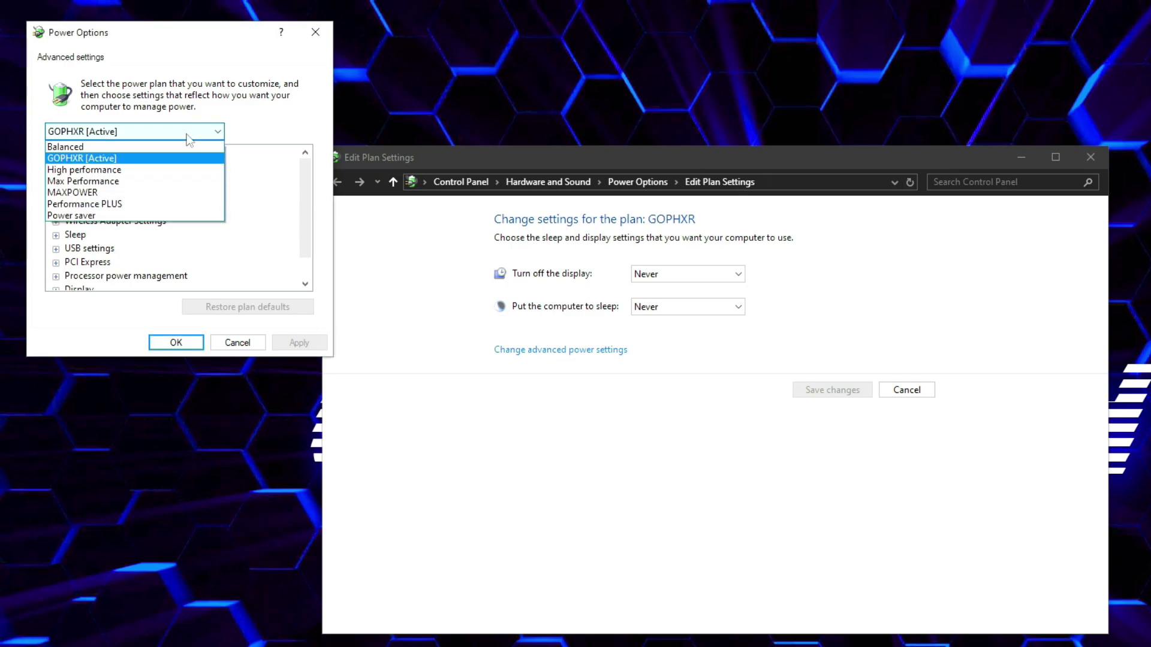
pyautogui.click(84, 171)
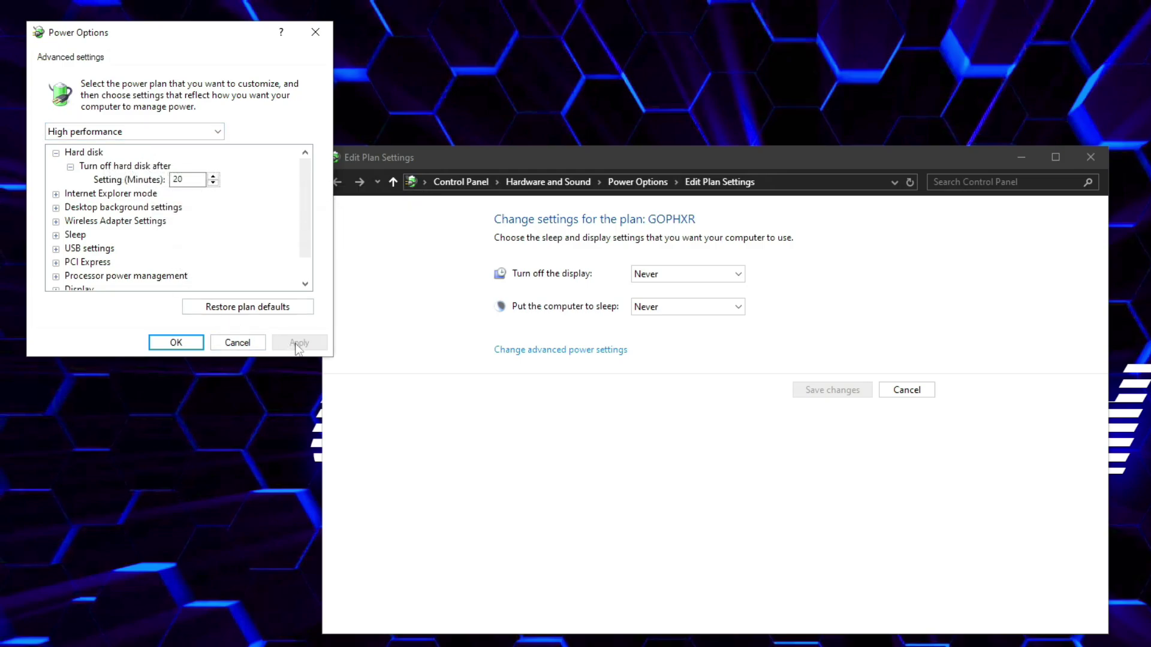
pyautogui.click(168, 343)
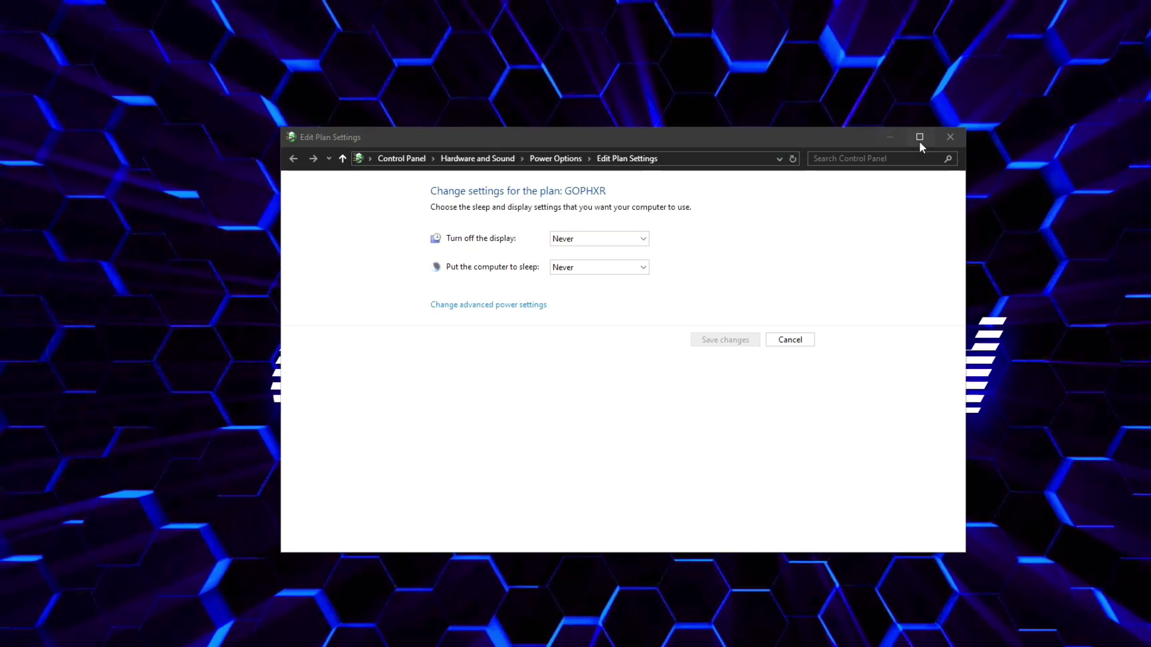
pyautogui.click(951, 137)
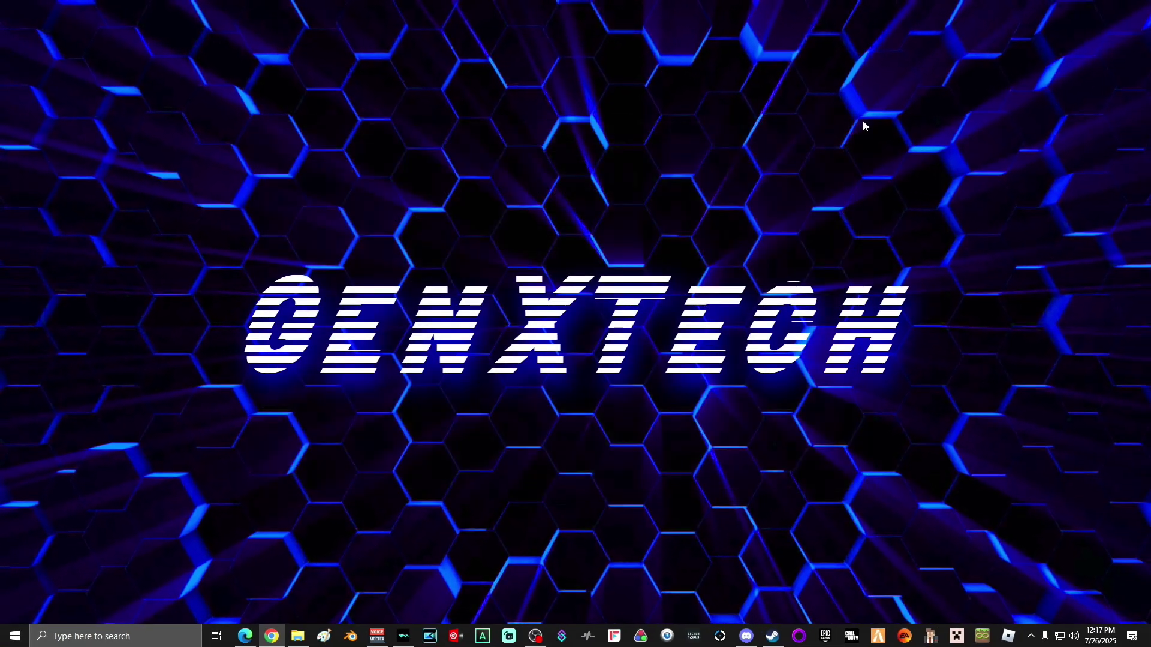
# Search 'services', open the Services console, and select Remote Desktop Services.
pyautogui.click(120, 636)
pyautogui.write('services')
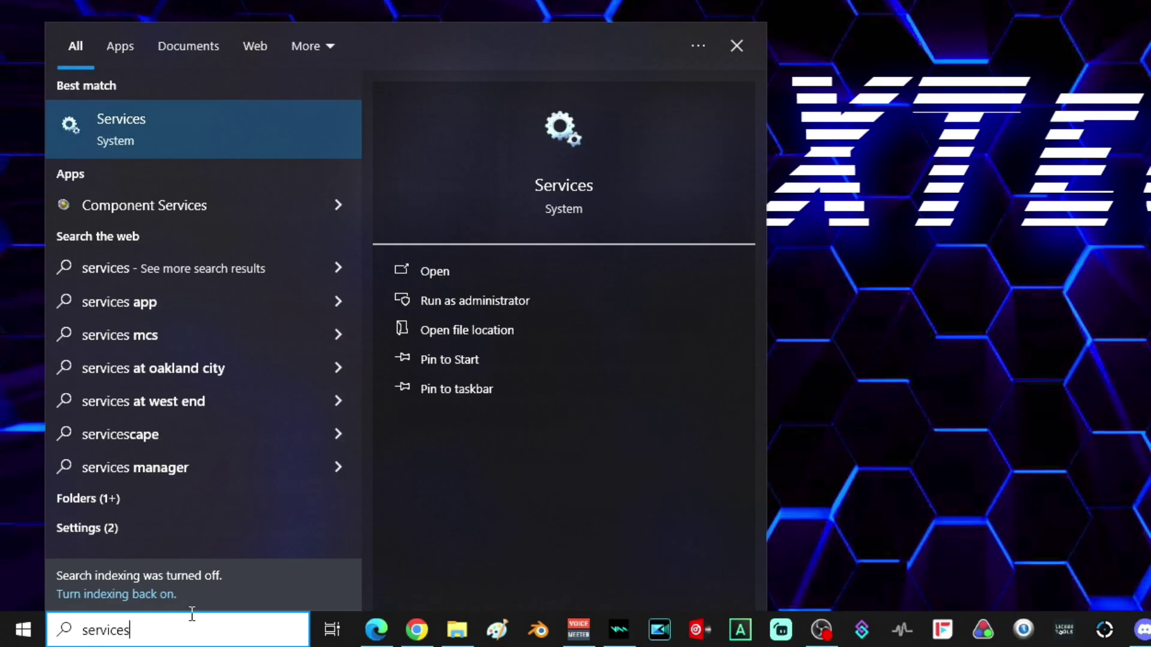
pyautogui.click(149, 119)
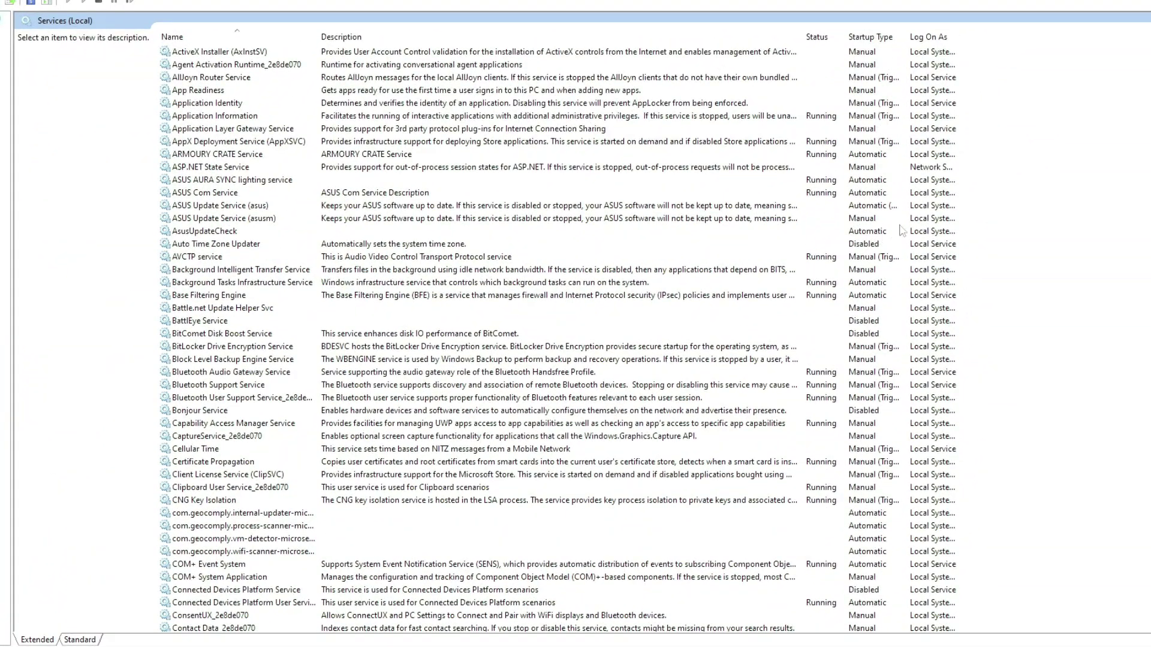
pyautogui.scroll(-20, 486, 336)
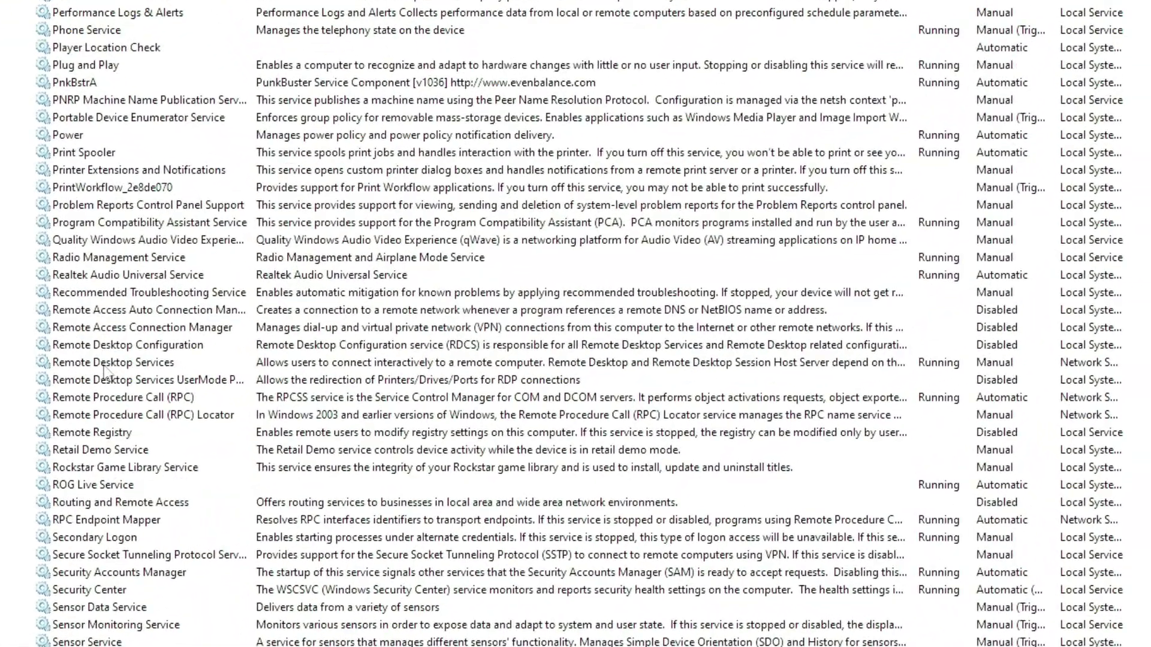
pyautogui.click(209, 399)
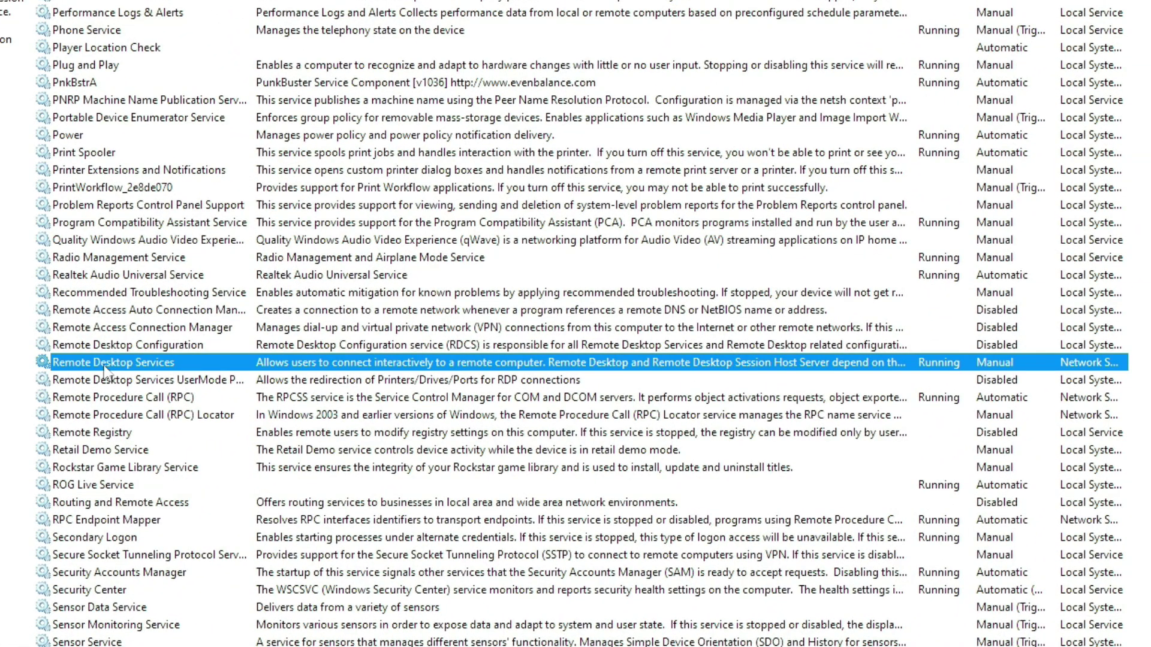
# Set Remote Desktop Services startup type to Disabled, stop it, and apply the change.
pyautogui.rightClick(105, 370)
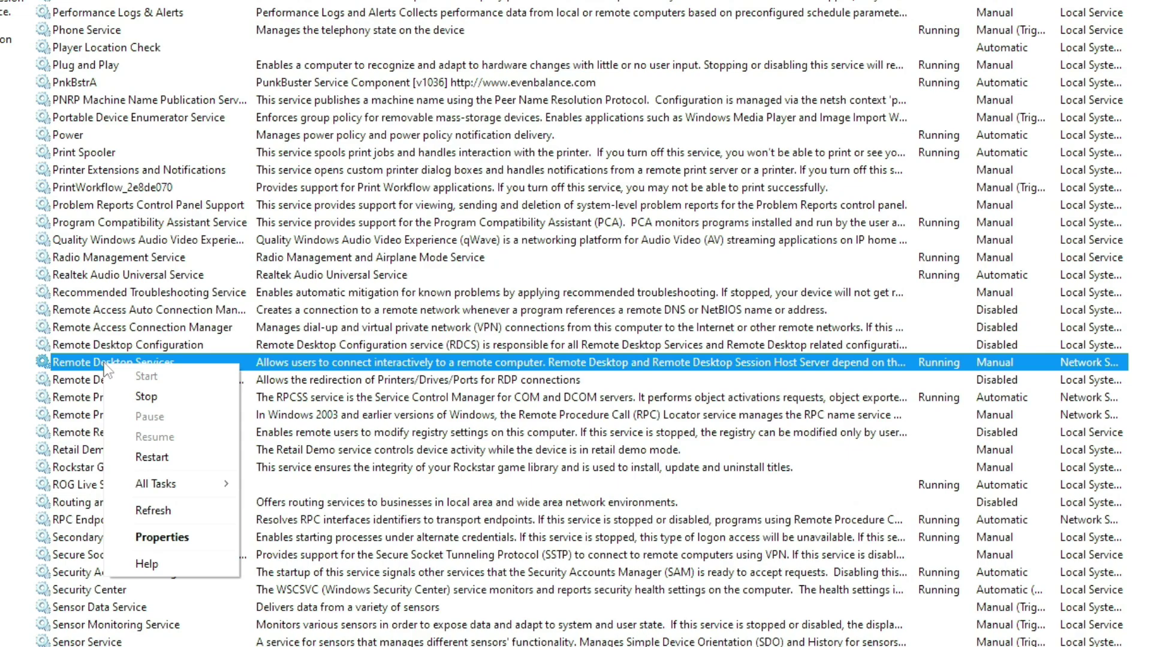
pyautogui.click(171, 539)
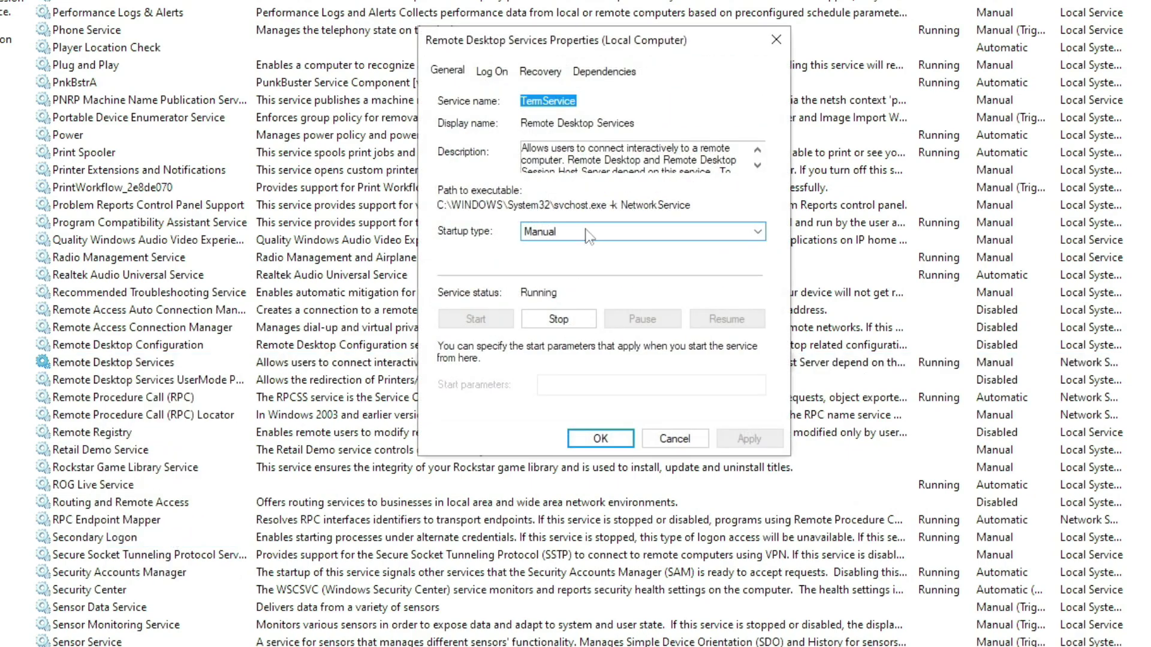
pyautogui.click(603, 232)
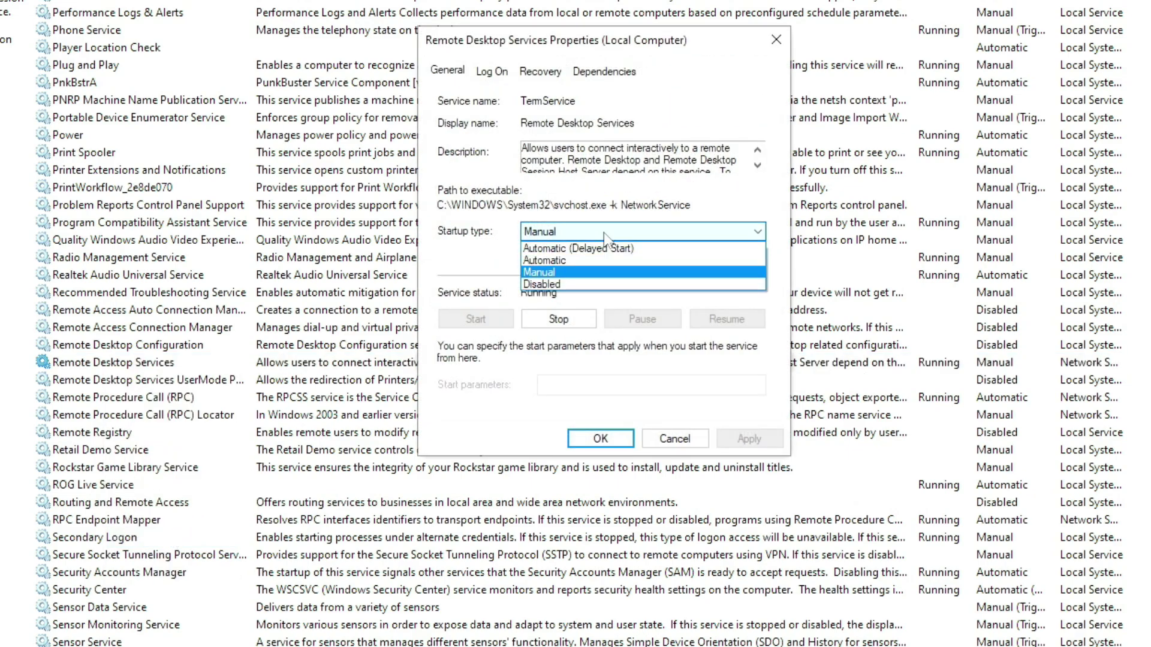
pyautogui.click(567, 284)
pyautogui.click(574, 322)
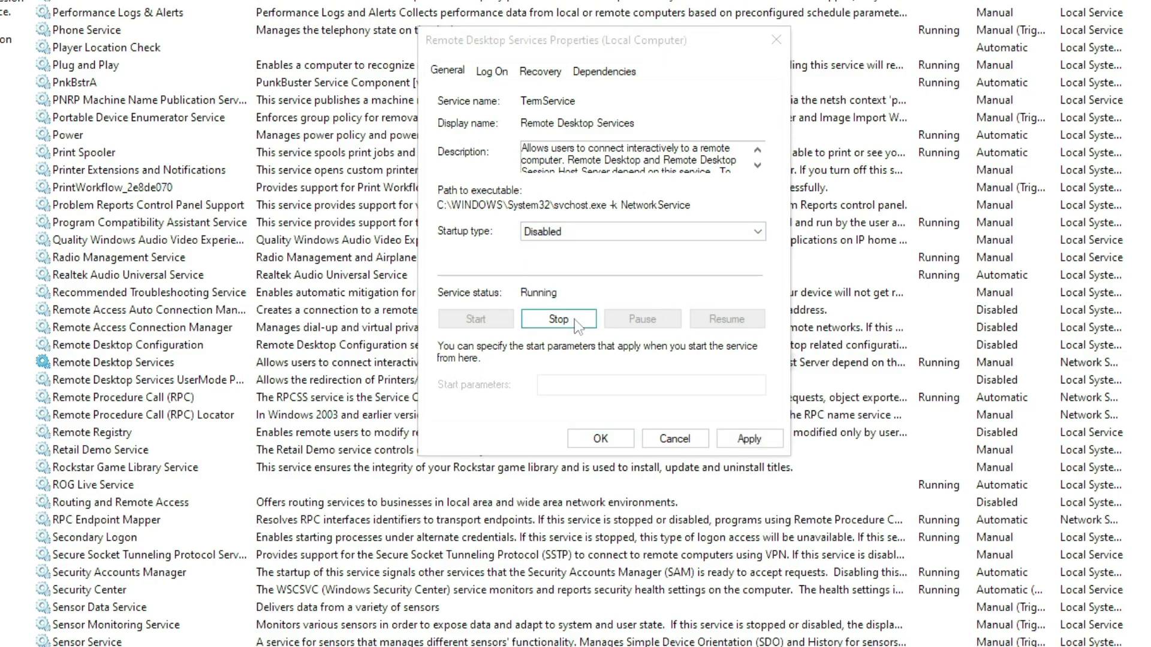
pyautogui.click(733, 438)
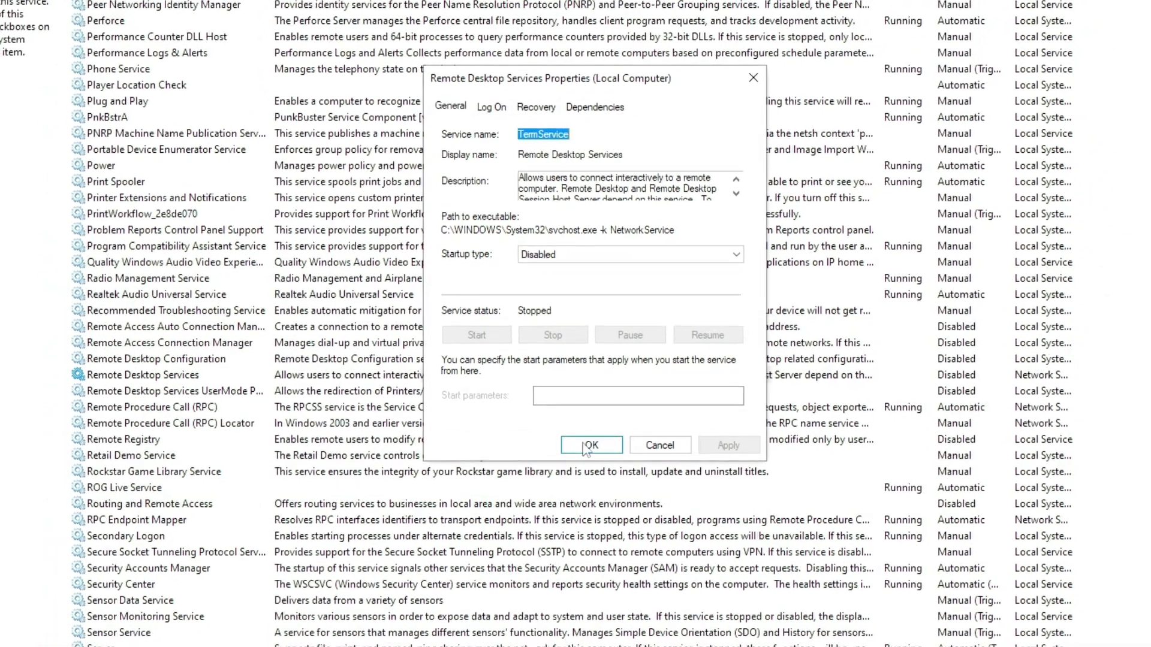
pyautogui.click(587, 445)
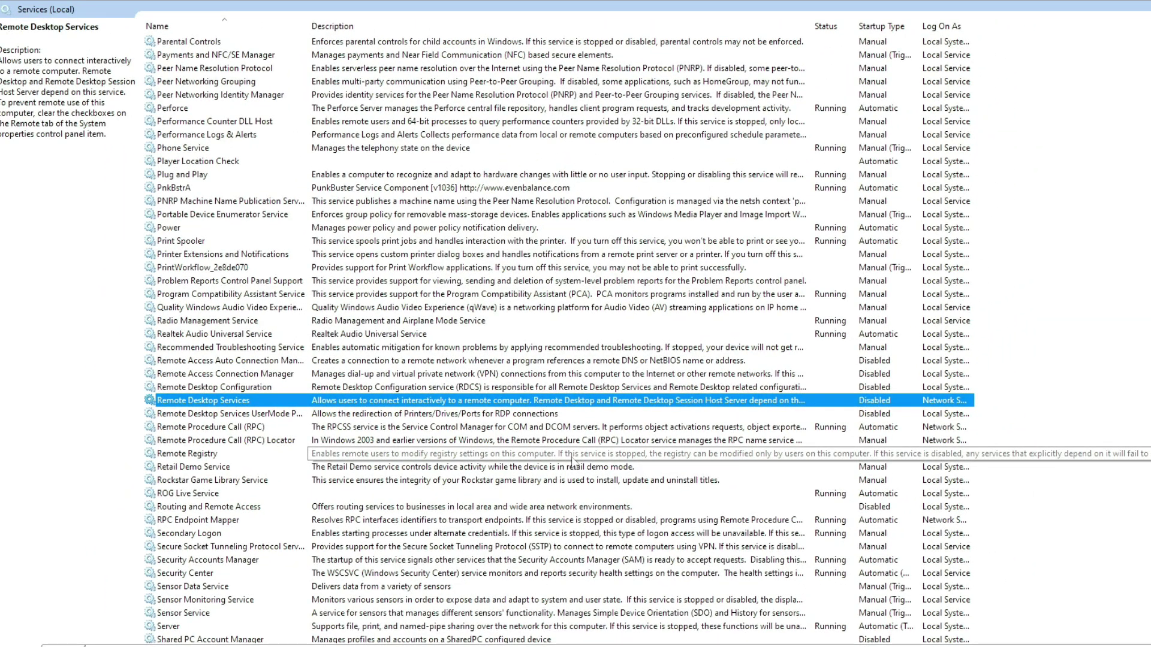
pyautogui.scroll(-7, 570, 461)
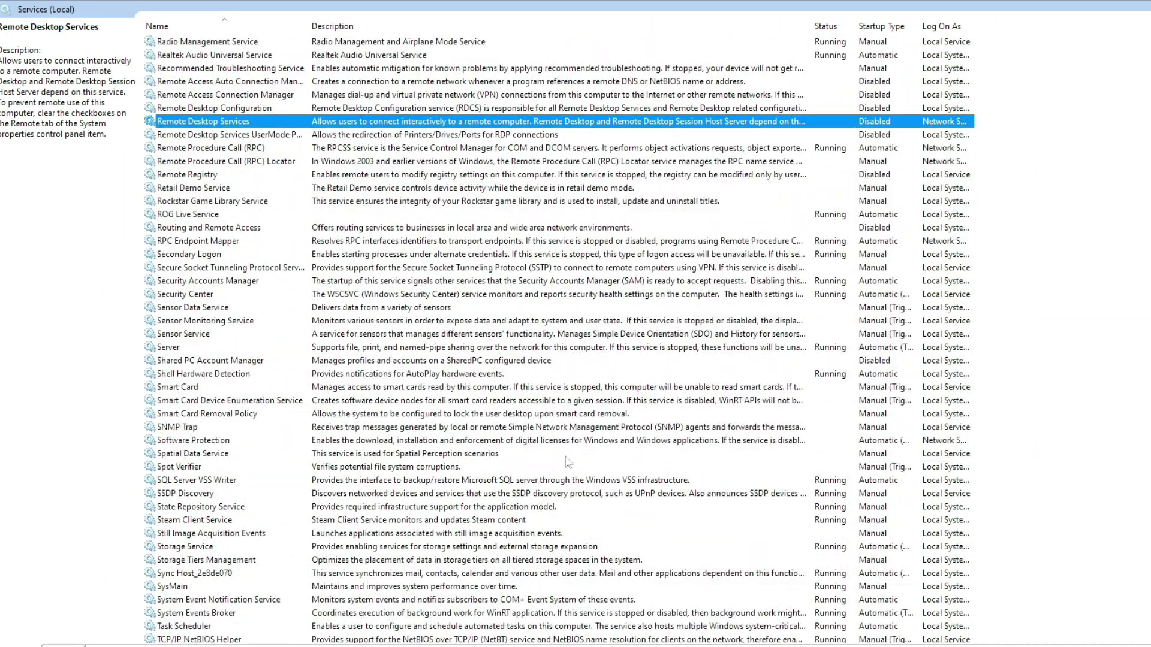
# Set SysMain's startup type to Disabled, stop the service, and apply with OK.
pyautogui.click(246, 587)
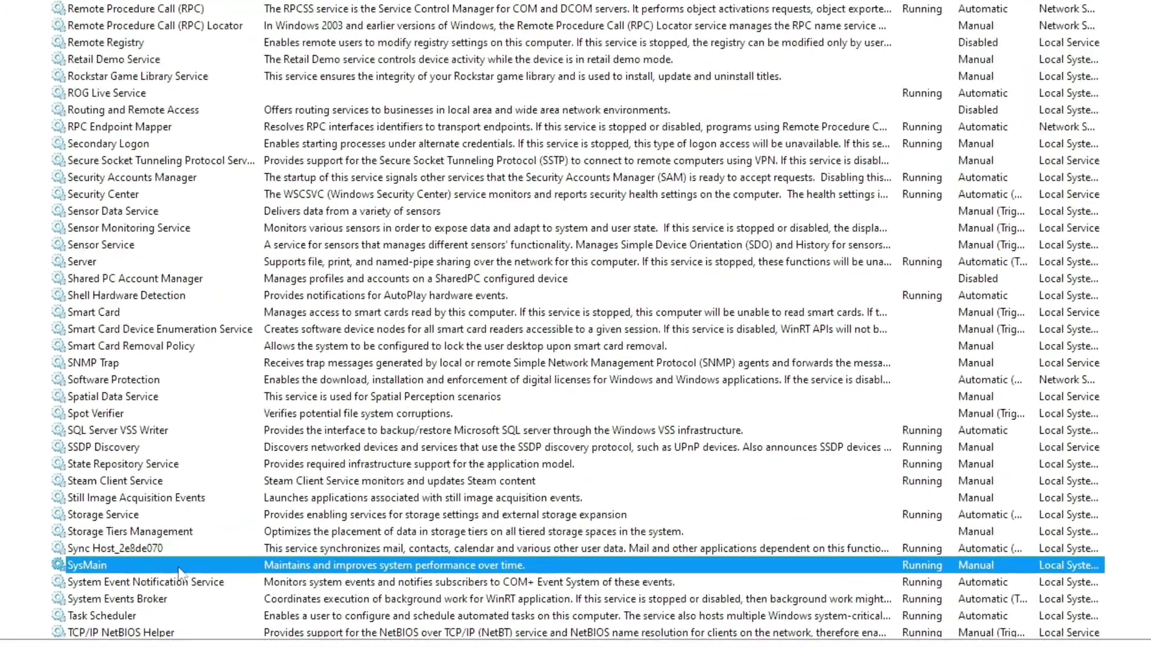
pyautogui.rightClick(179, 568)
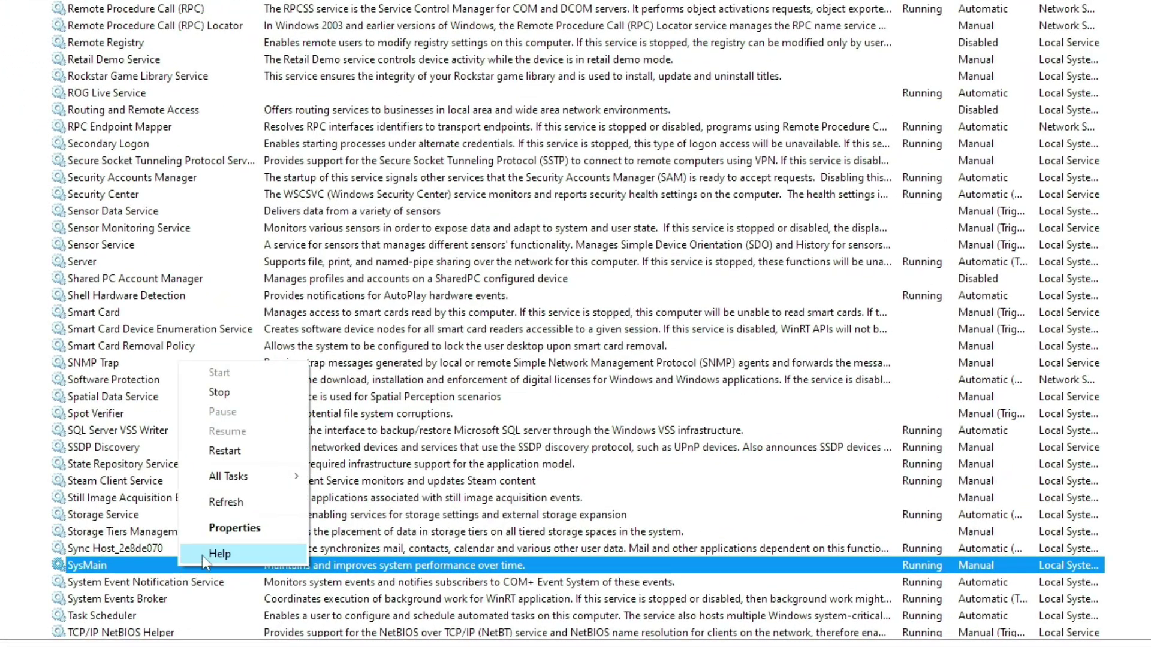
pyautogui.click(223, 530)
pyautogui.click(542, 206)
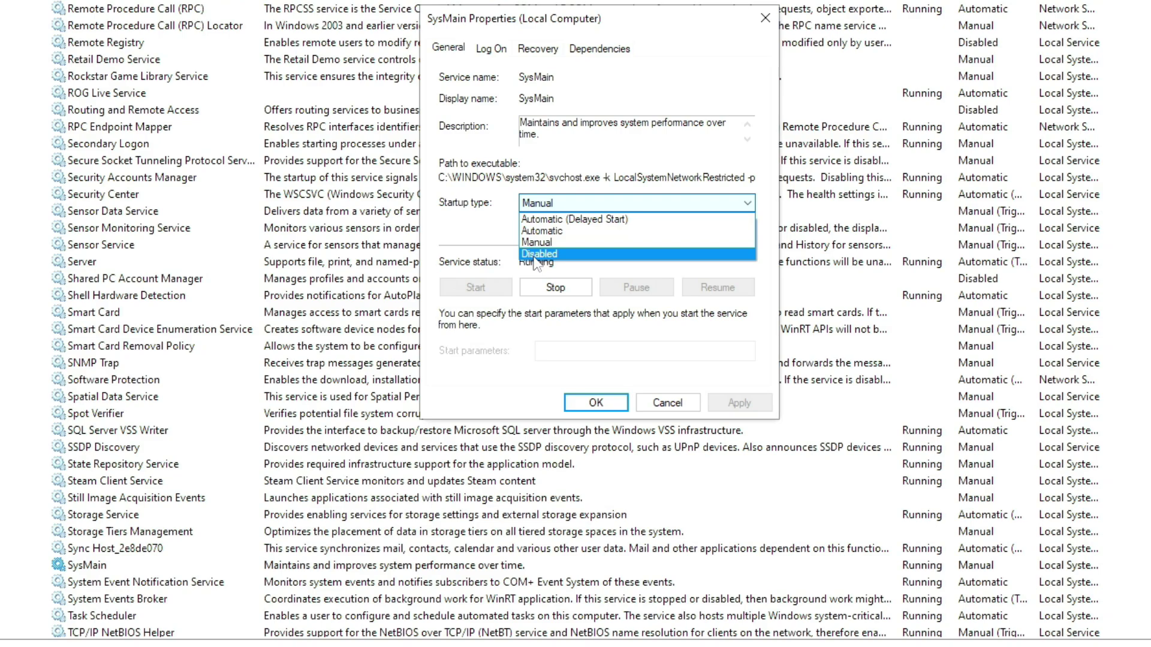
pyautogui.click(535, 254)
pyautogui.click(526, 287)
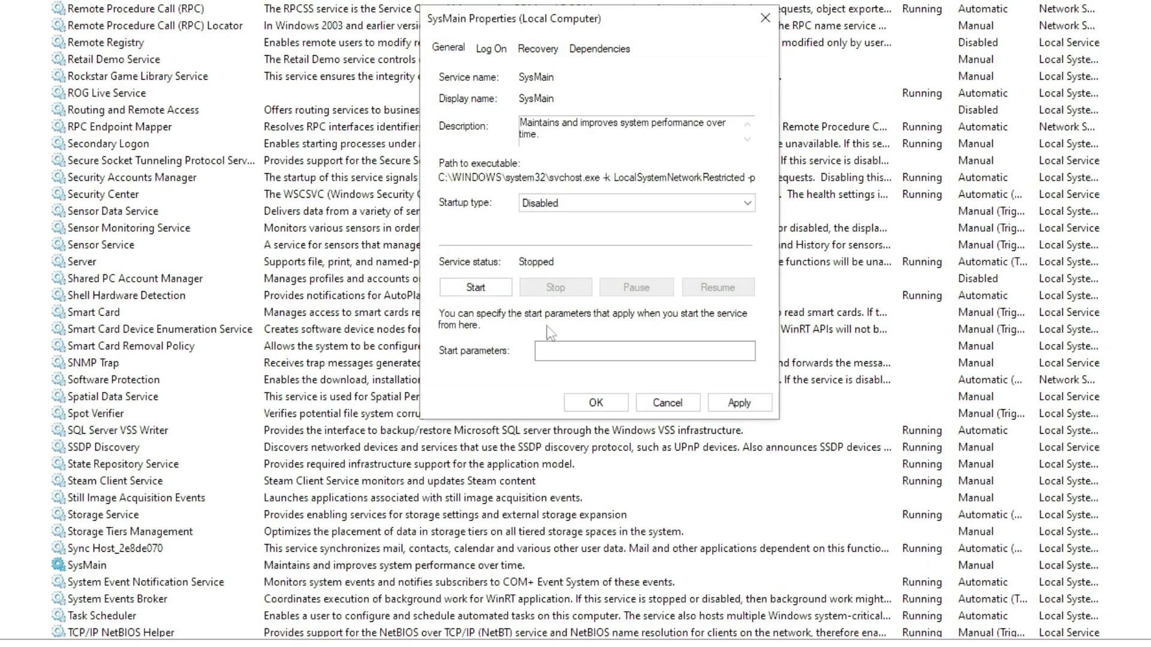
pyautogui.click(761, 405)
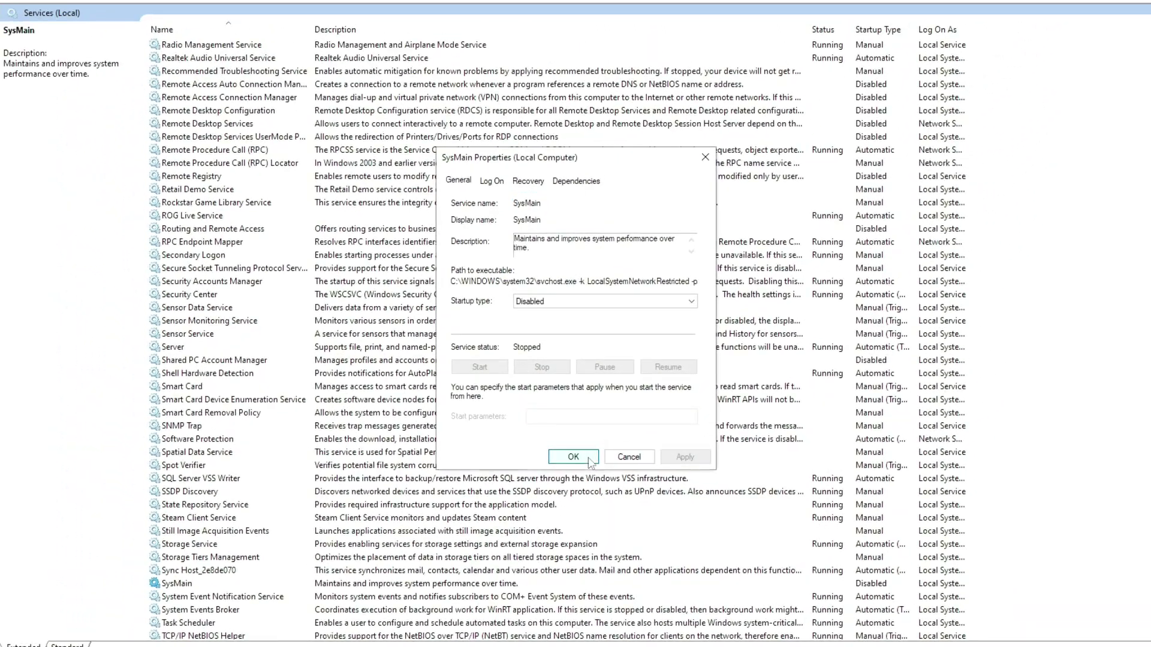
pyautogui.click(573, 456)
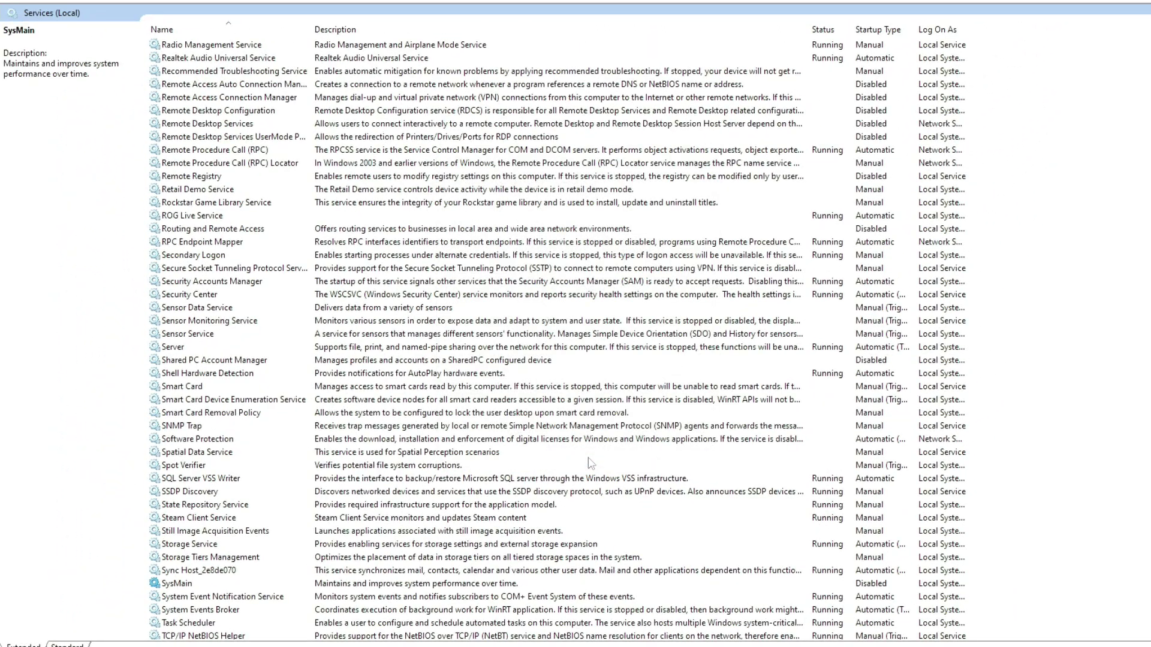
pyautogui.scroll(-11, 585, 462)
# Set Windows Search's startup type to Disabled, stop the service, and apply with OK.
pyautogui.scroll(-10, 584, 461)
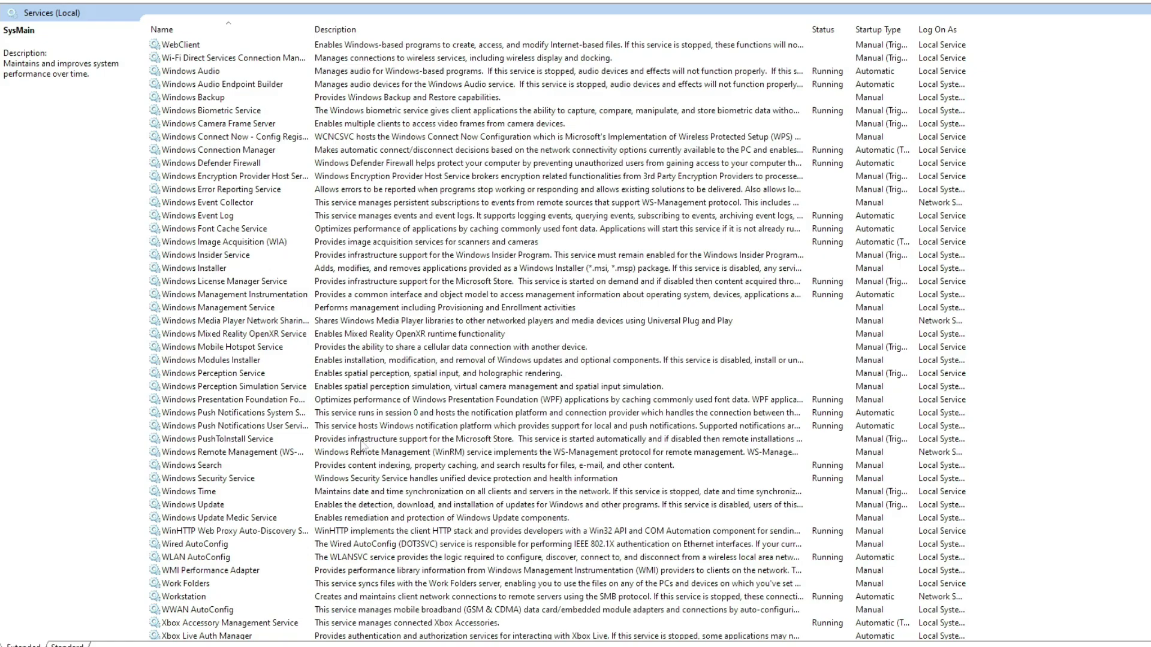
pyautogui.click(239, 466)
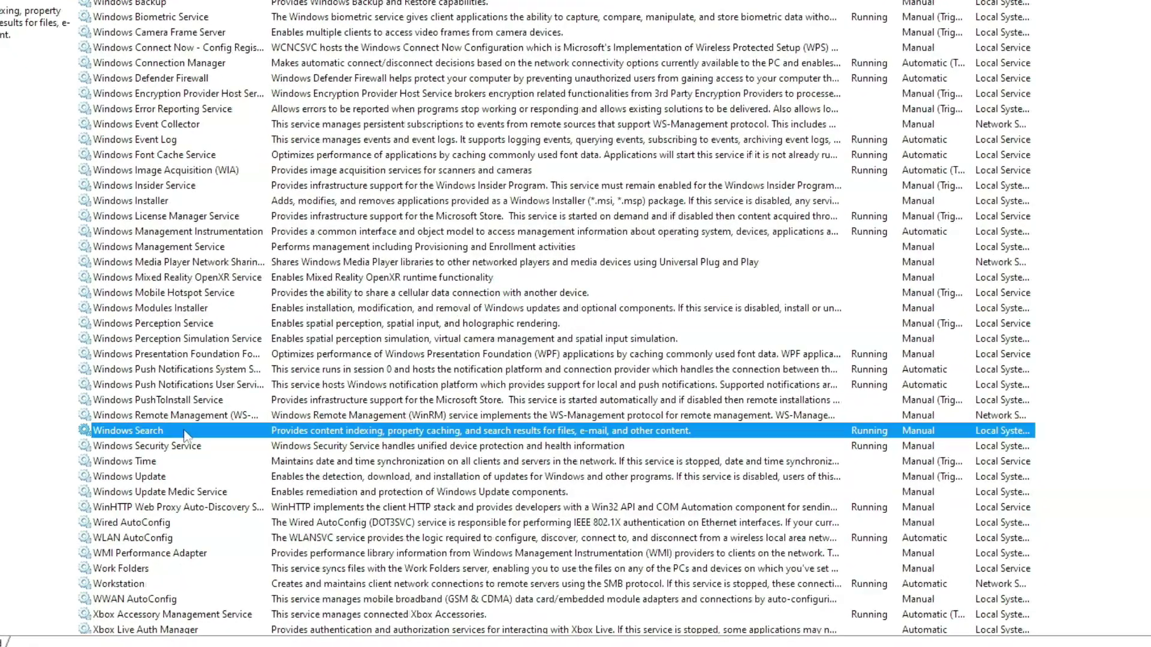
pyautogui.rightClick(185, 434)
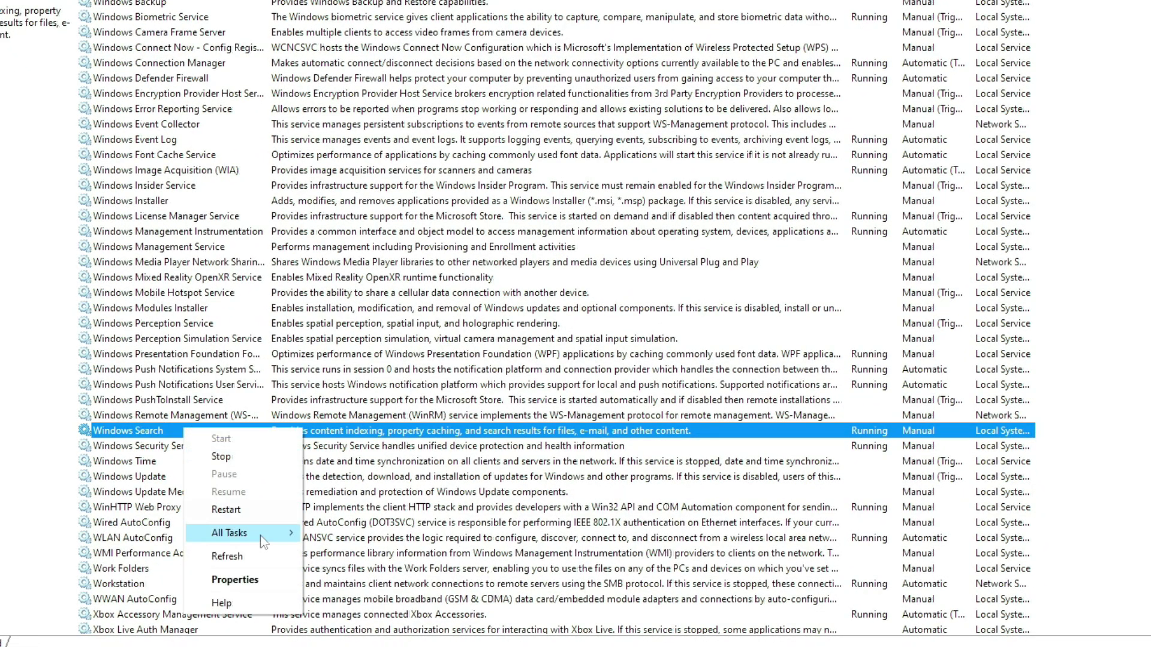
pyautogui.click(265, 582)
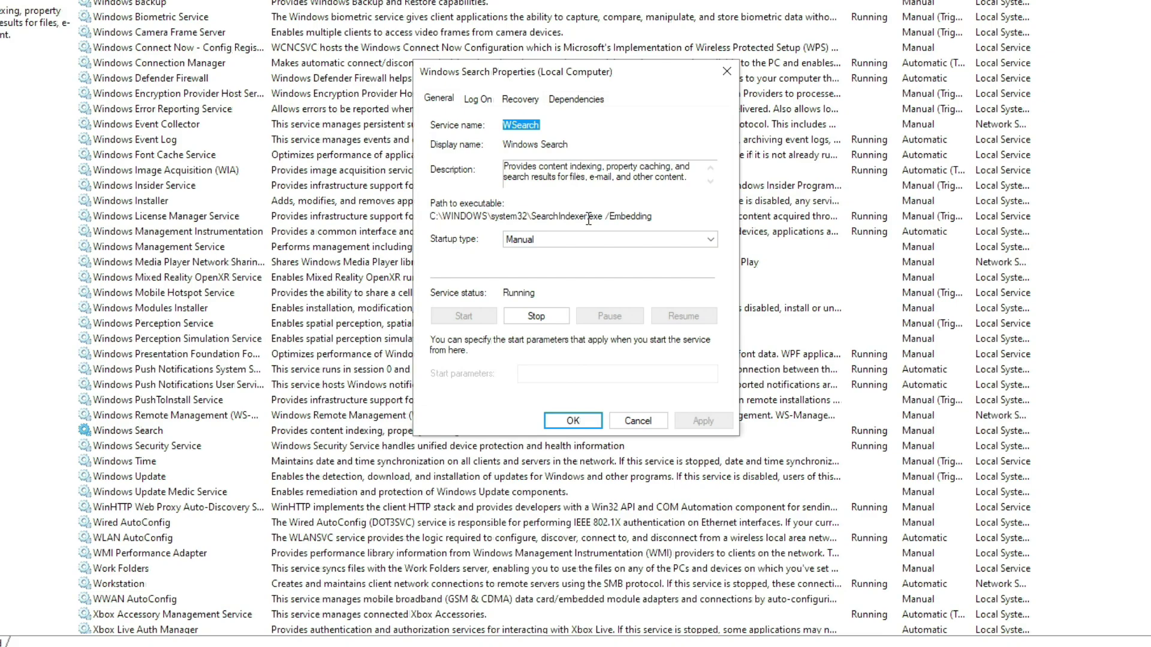
pyautogui.click(520, 240)
pyautogui.click(535, 287)
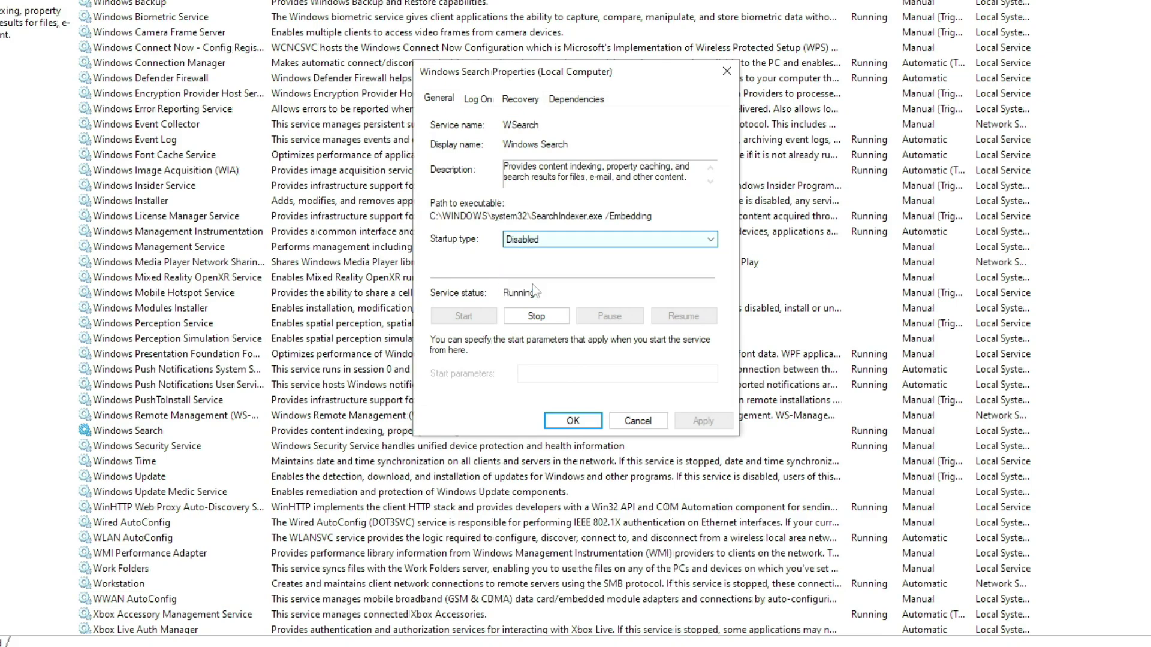
pyautogui.click(545, 321)
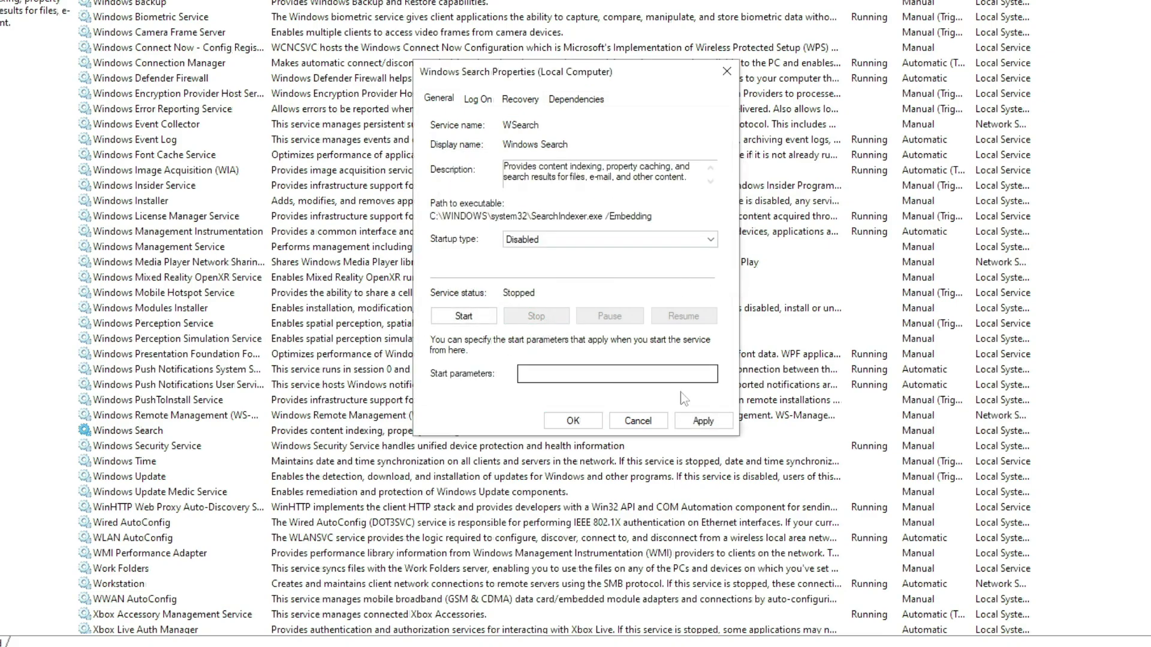
pyautogui.click(701, 421)
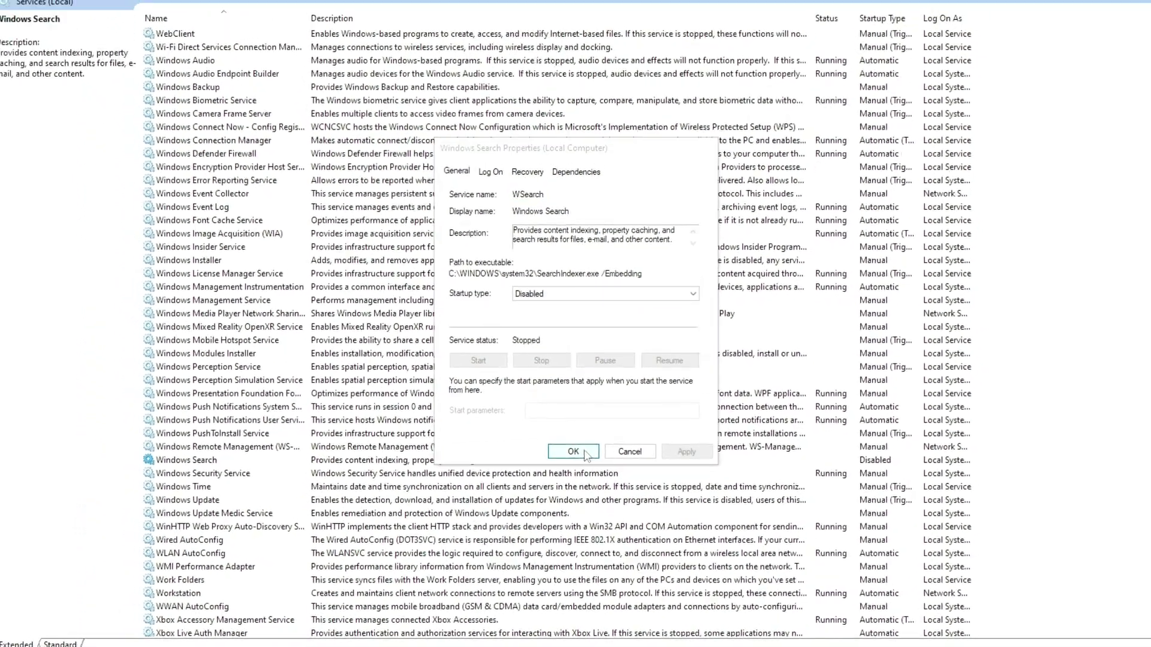
pyautogui.click(572, 420)
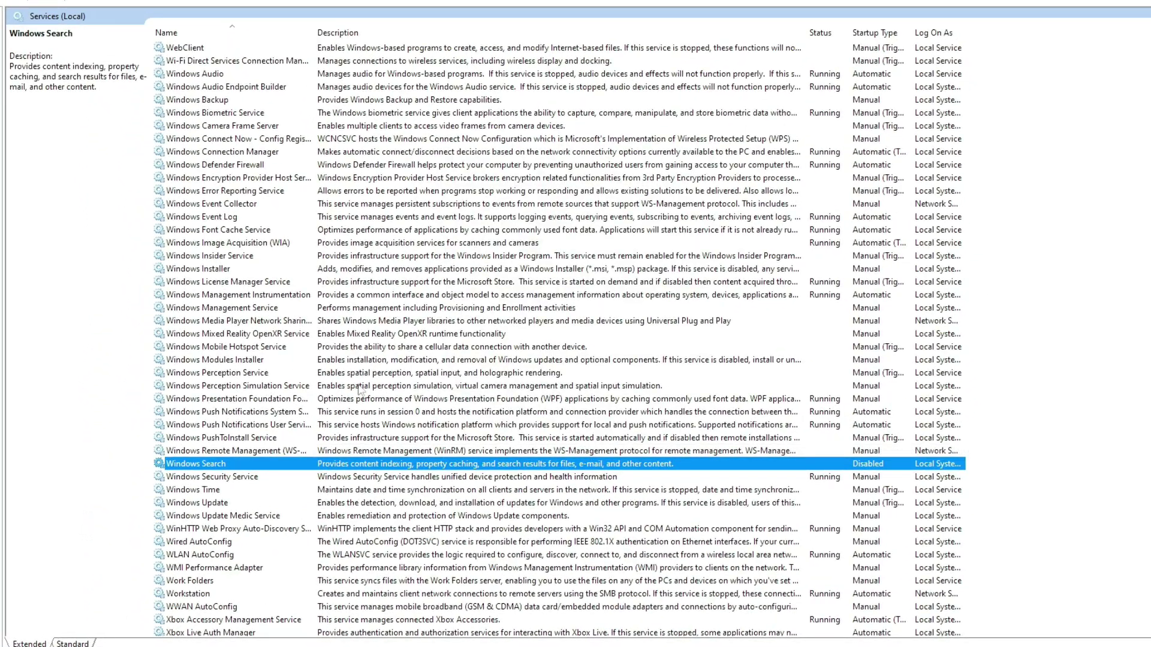
# Set Windows Update's startup type to Disabled and apply with OK.
pyautogui.click(339, 505)
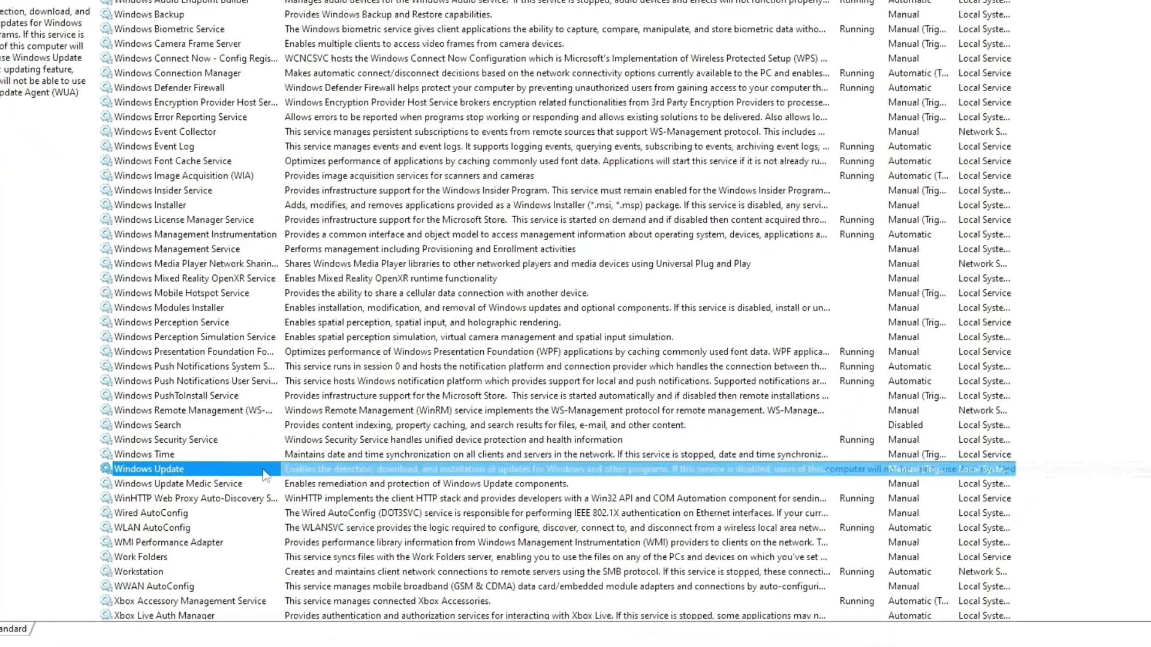
pyautogui.rightClick(263, 475)
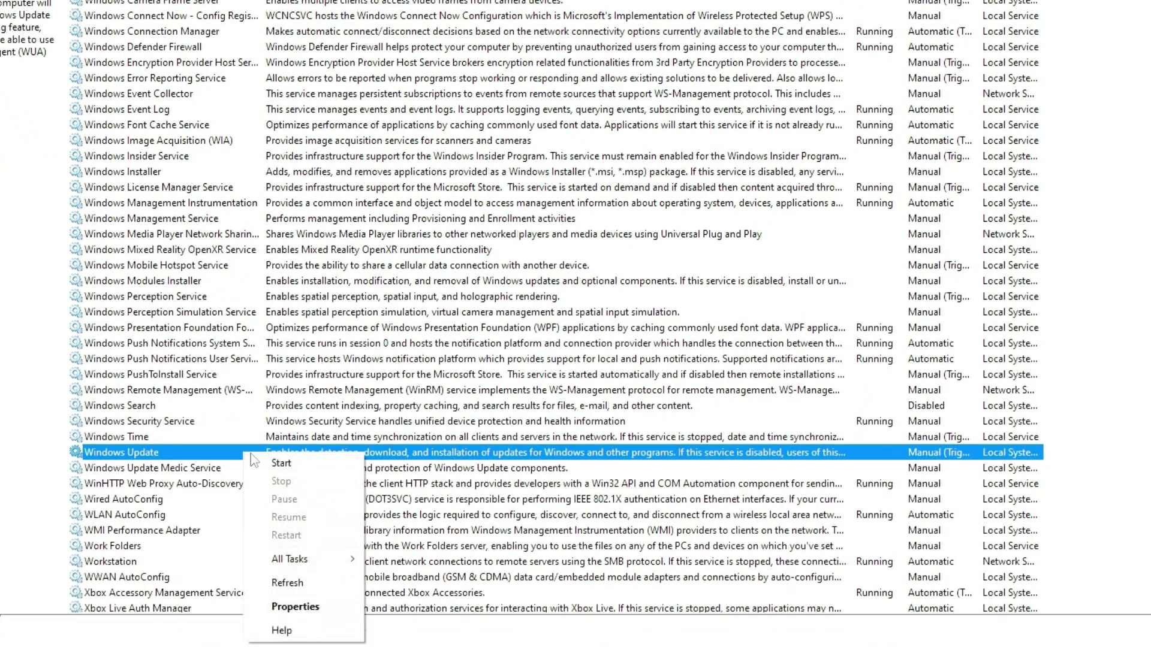
pyautogui.click(311, 607)
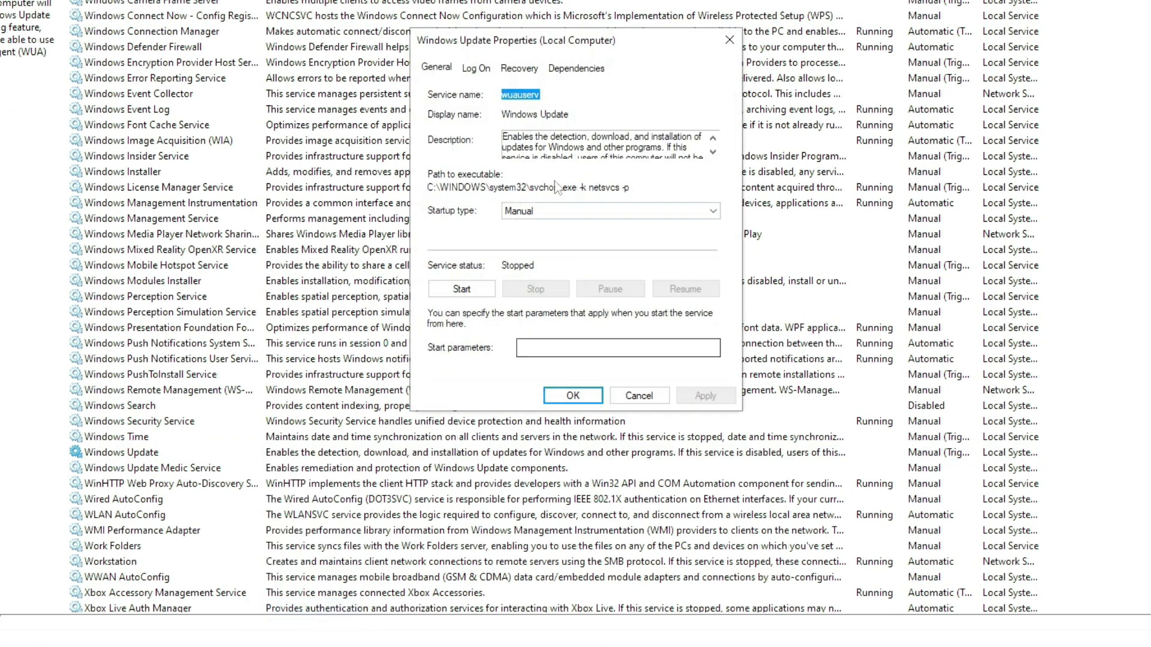
pyautogui.click(573, 217)
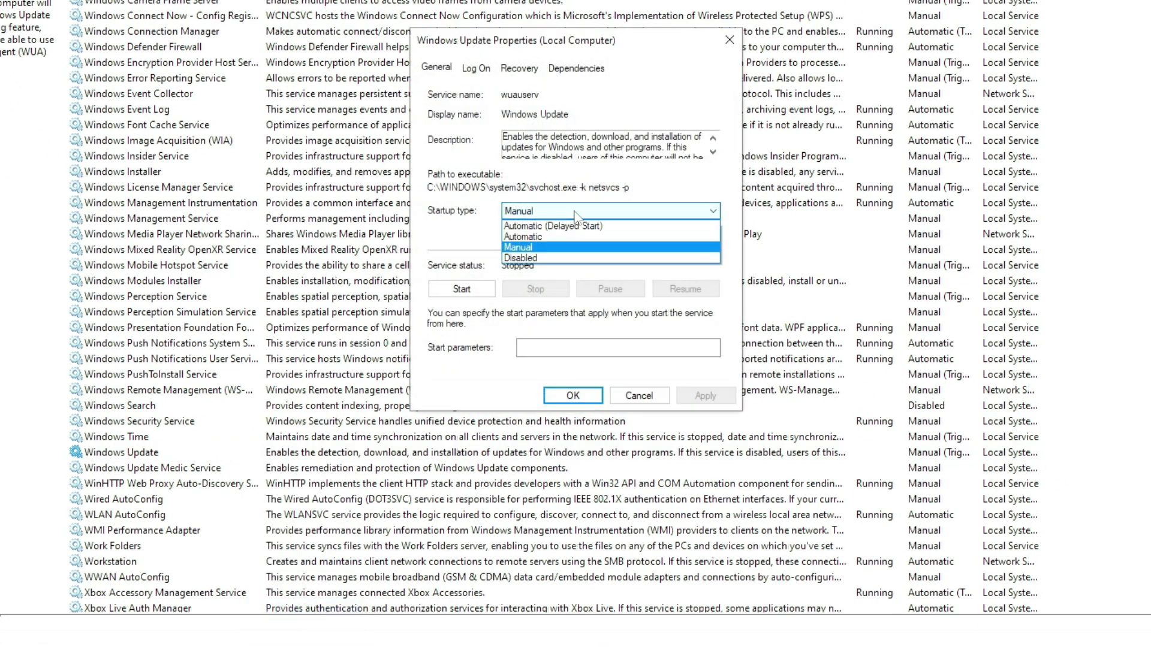
pyautogui.click(549, 259)
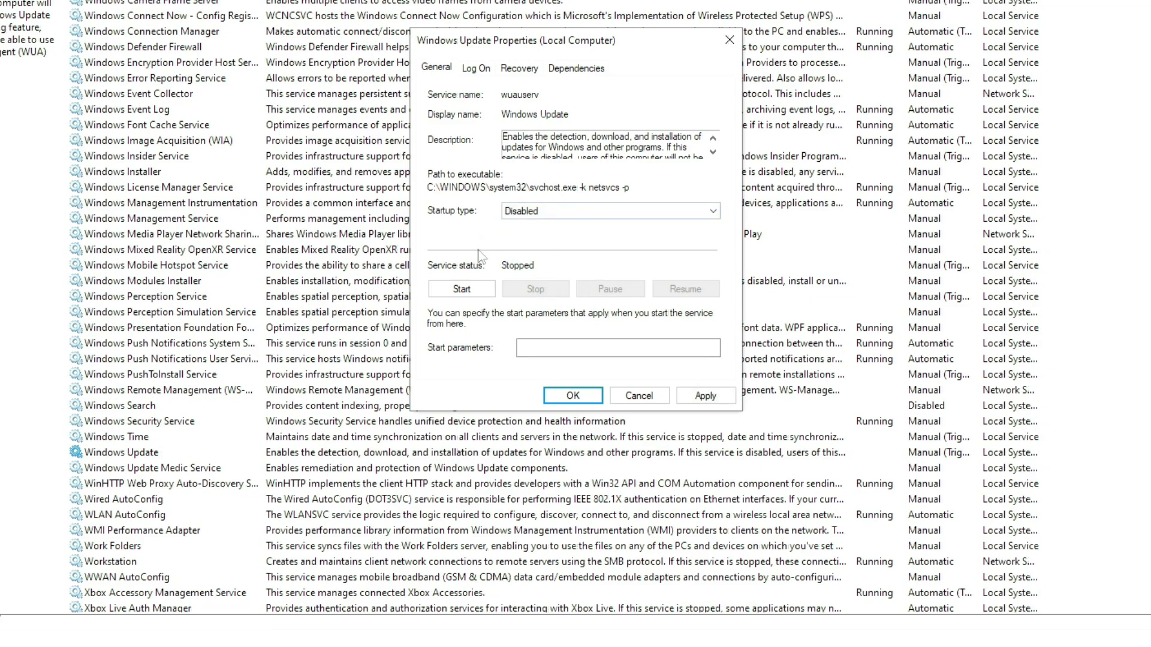
pyautogui.click(692, 397)
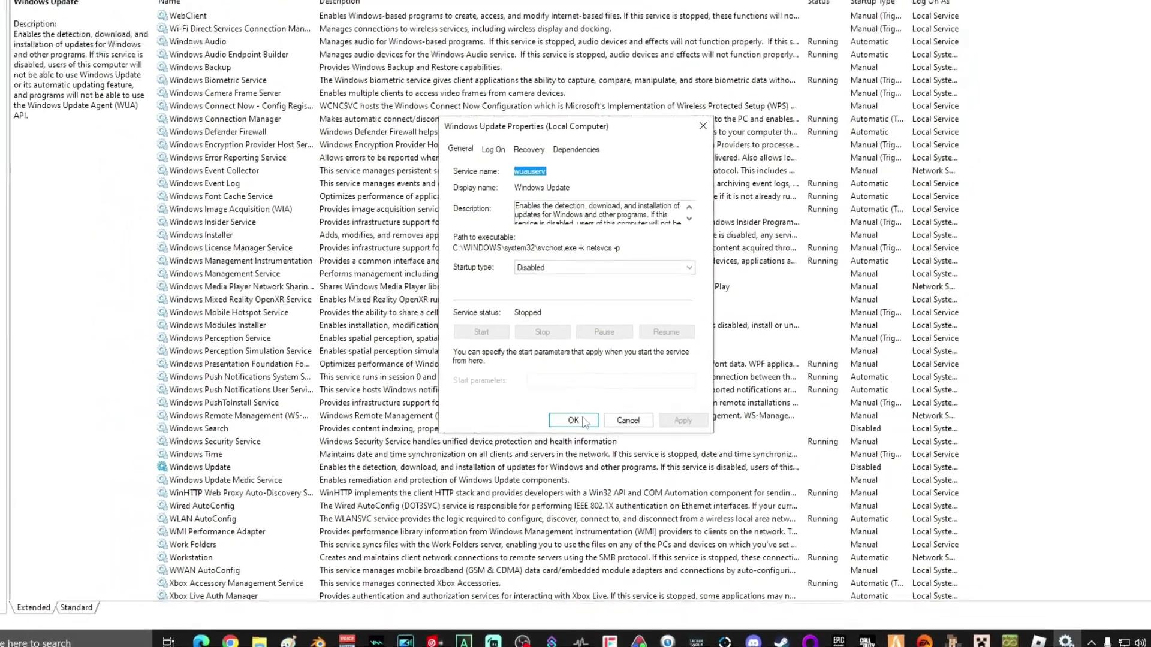
pyautogui.click(580, 397)
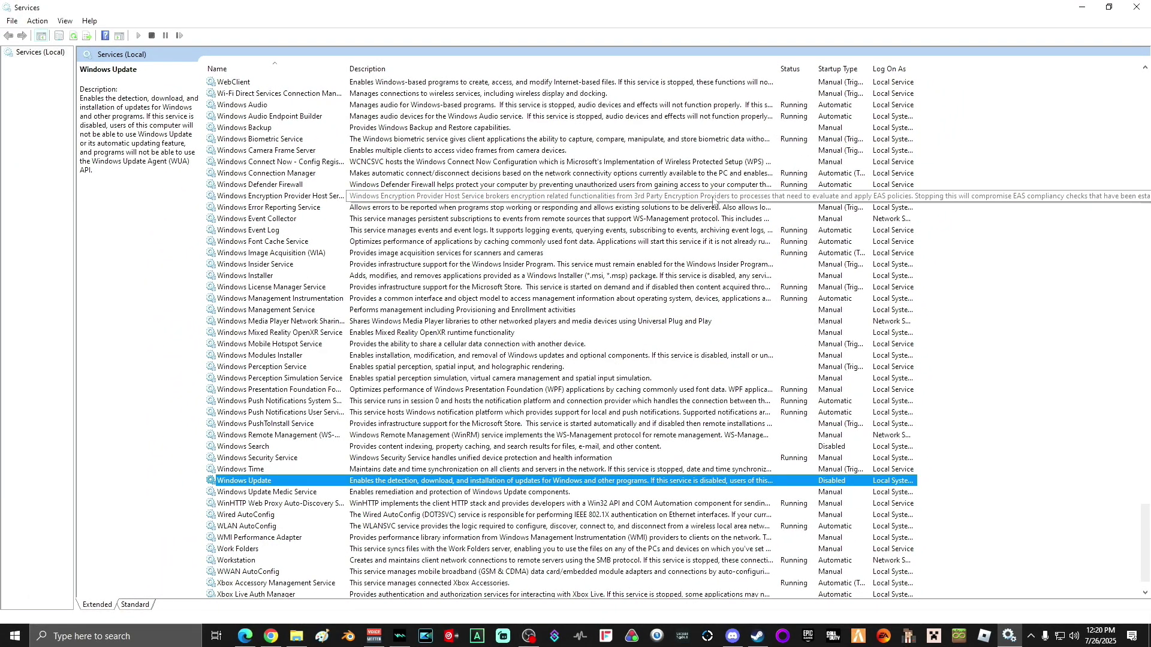
# Close Services and open the Startup Apps settings by searching 'startup'.
pyautogui.click(1136, 13)
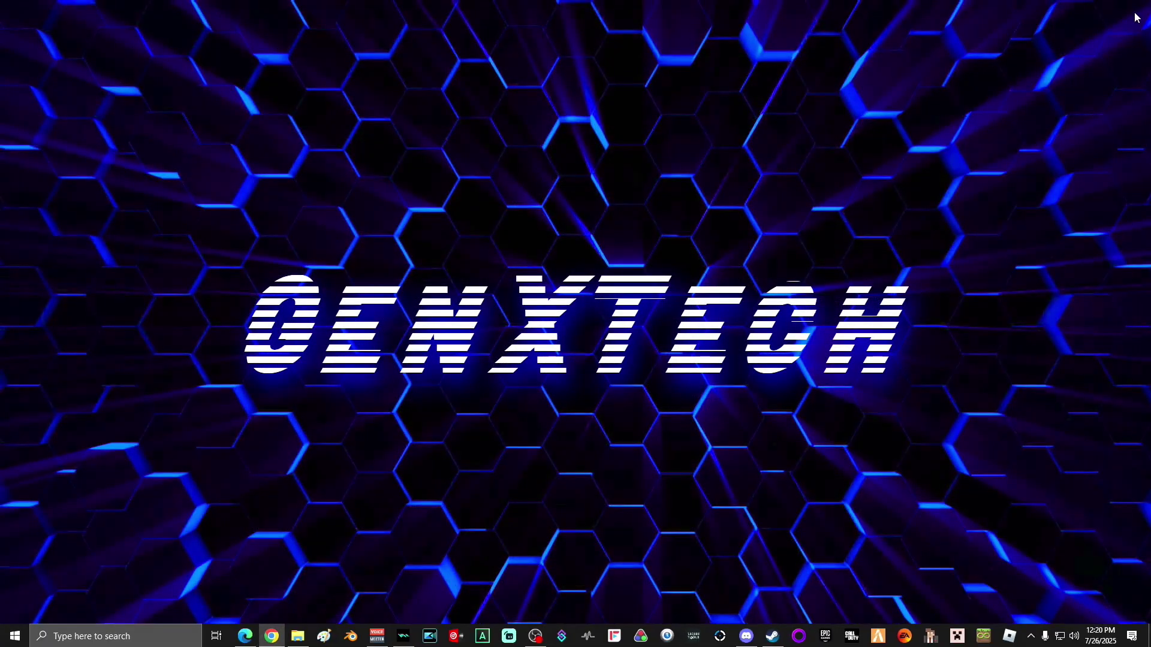
pyautogui.click(133, 627)
pyautogui.write('startup')
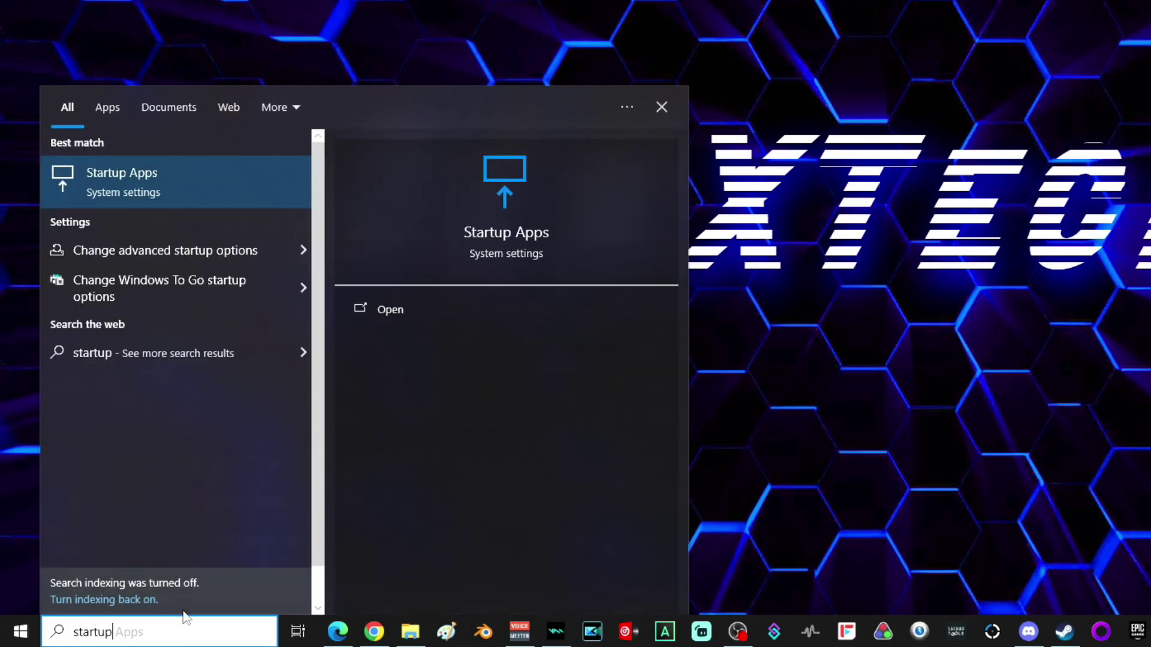
pyautogui.click(142, 182)
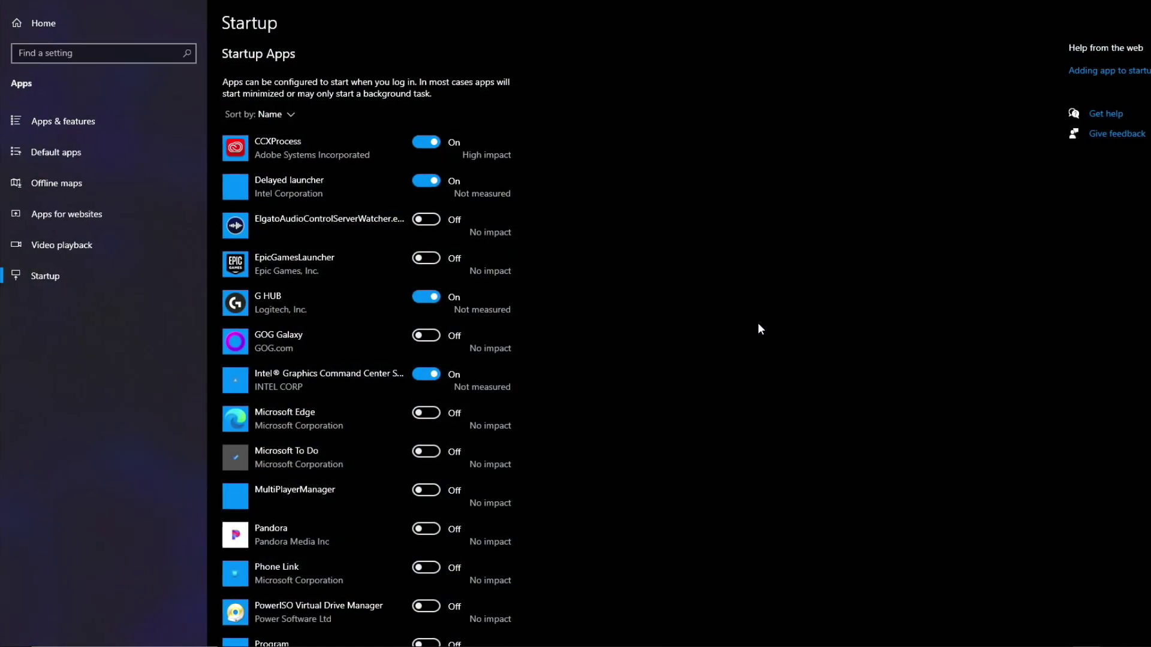
# Scroll the Startup Apps list and switch the Update (GitHub) toggle to Off.
pyautogui.scroll(-5, 761, 320)
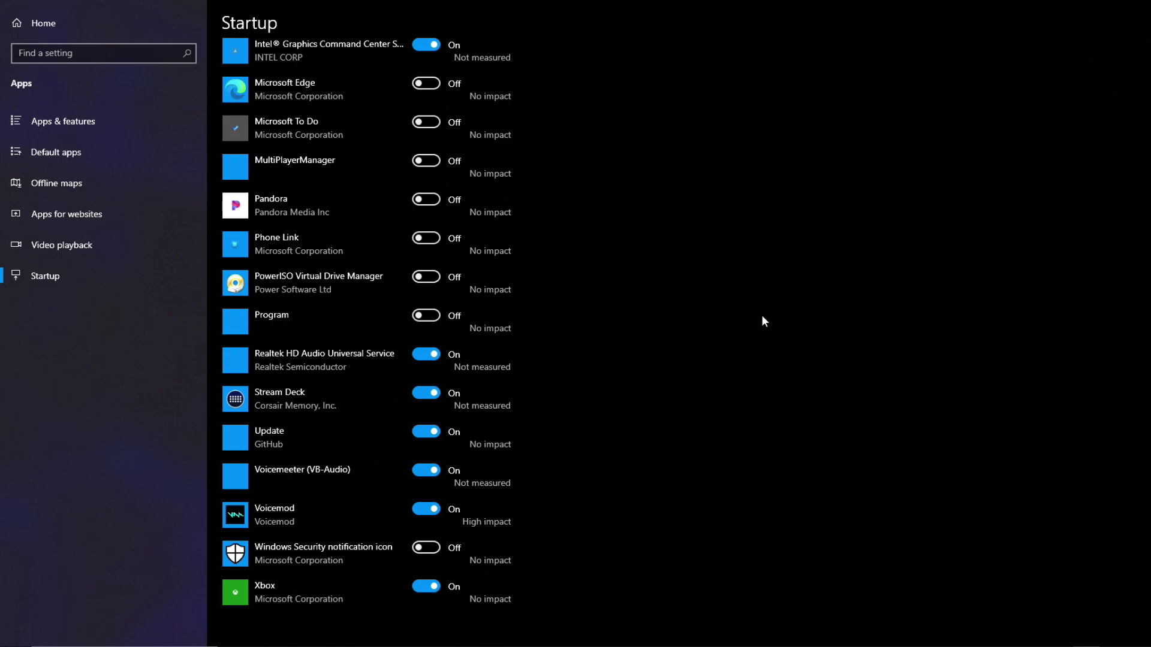
pyautogui.scroll(5, 762, 314)
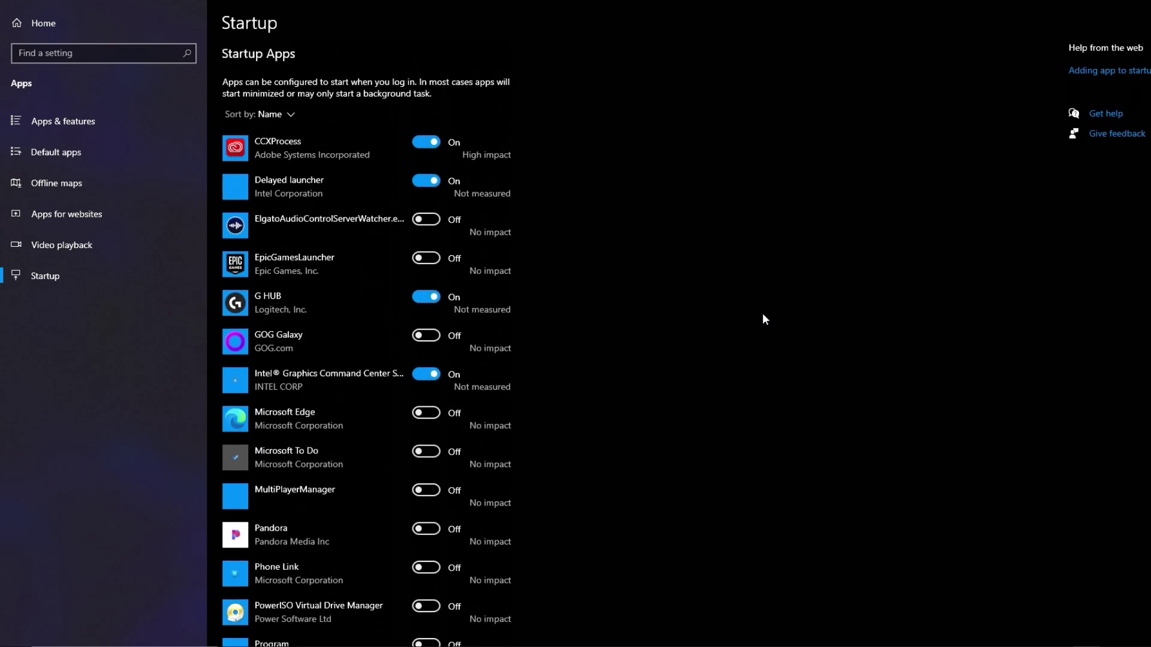
pyautogui.scroll(-5, 764, 314)
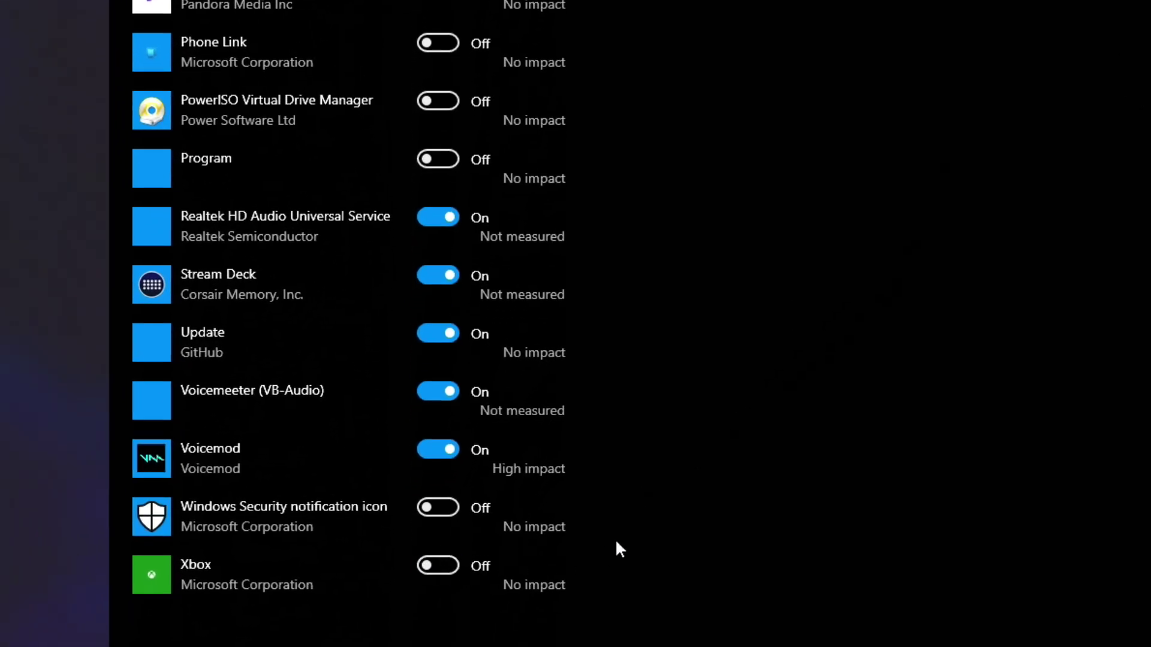
pyautogui.click(442, 336)
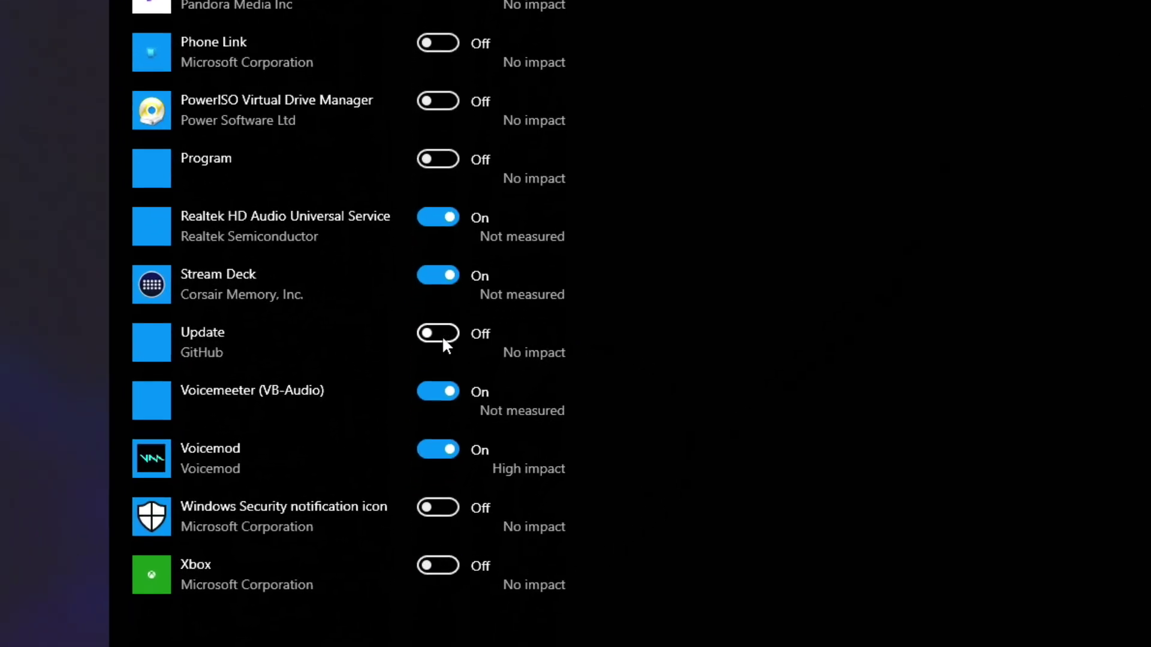